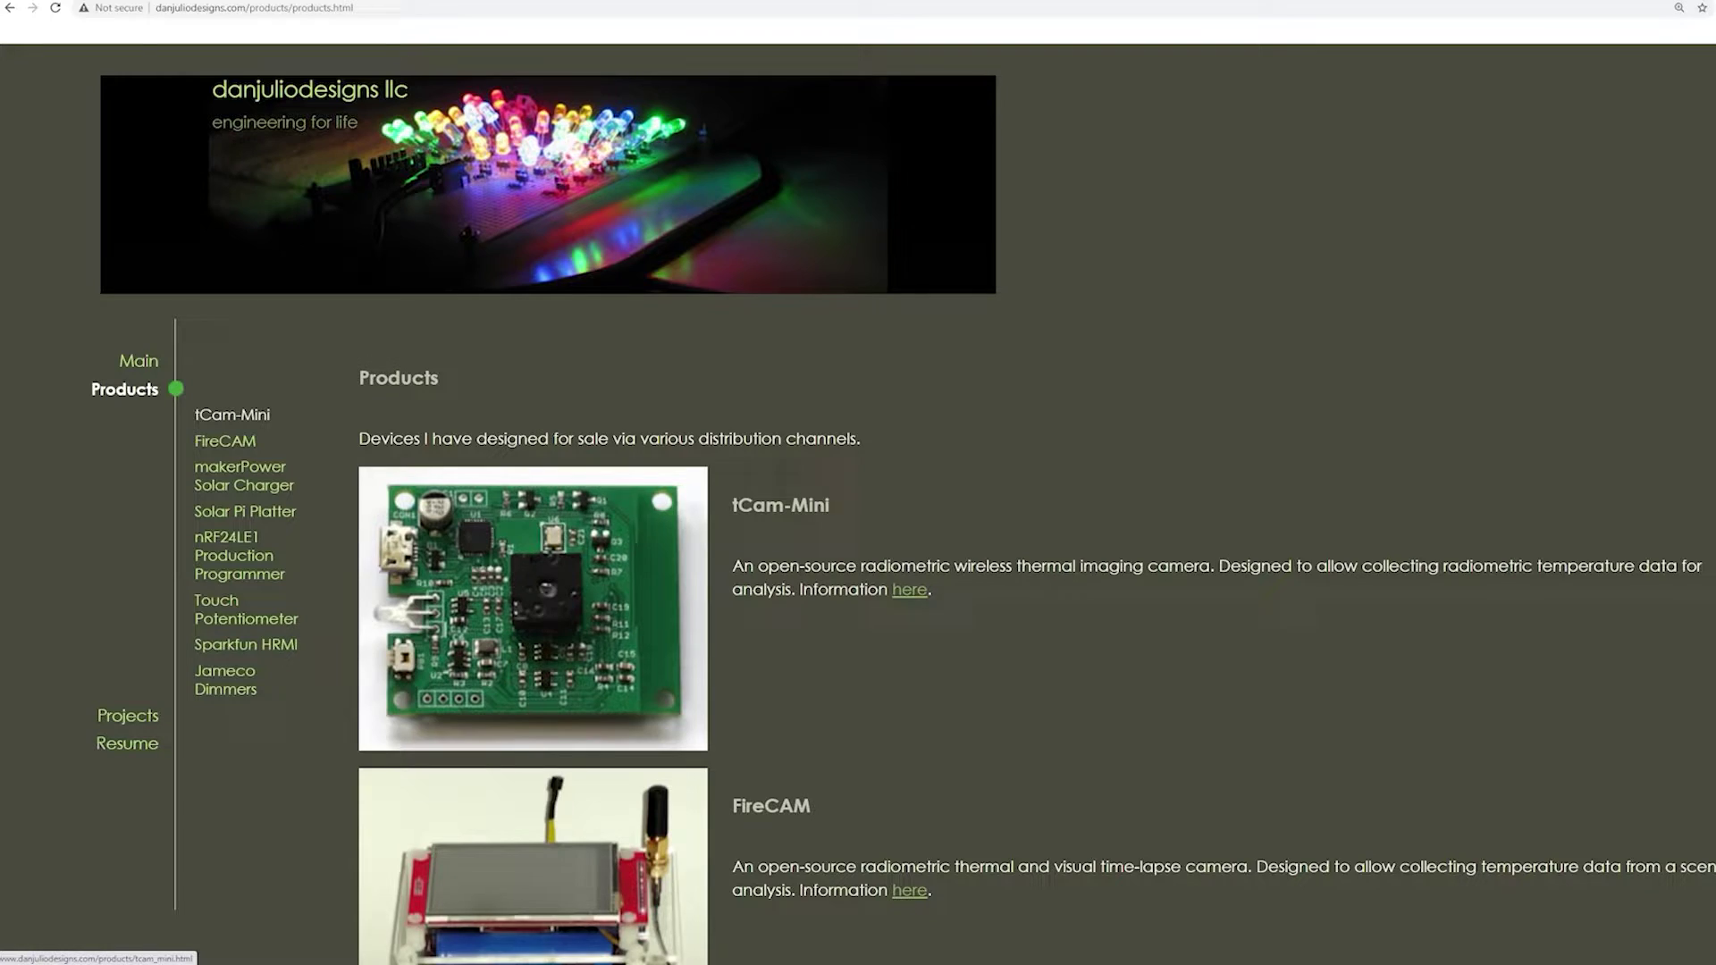
Step: Download the 64-bit Windows desktop app from the tCam-Mini product page, saving Windows64_1_2_1 in the Temp Downloads folder
click(233, 416)
scroll(858, 509, down, 3)
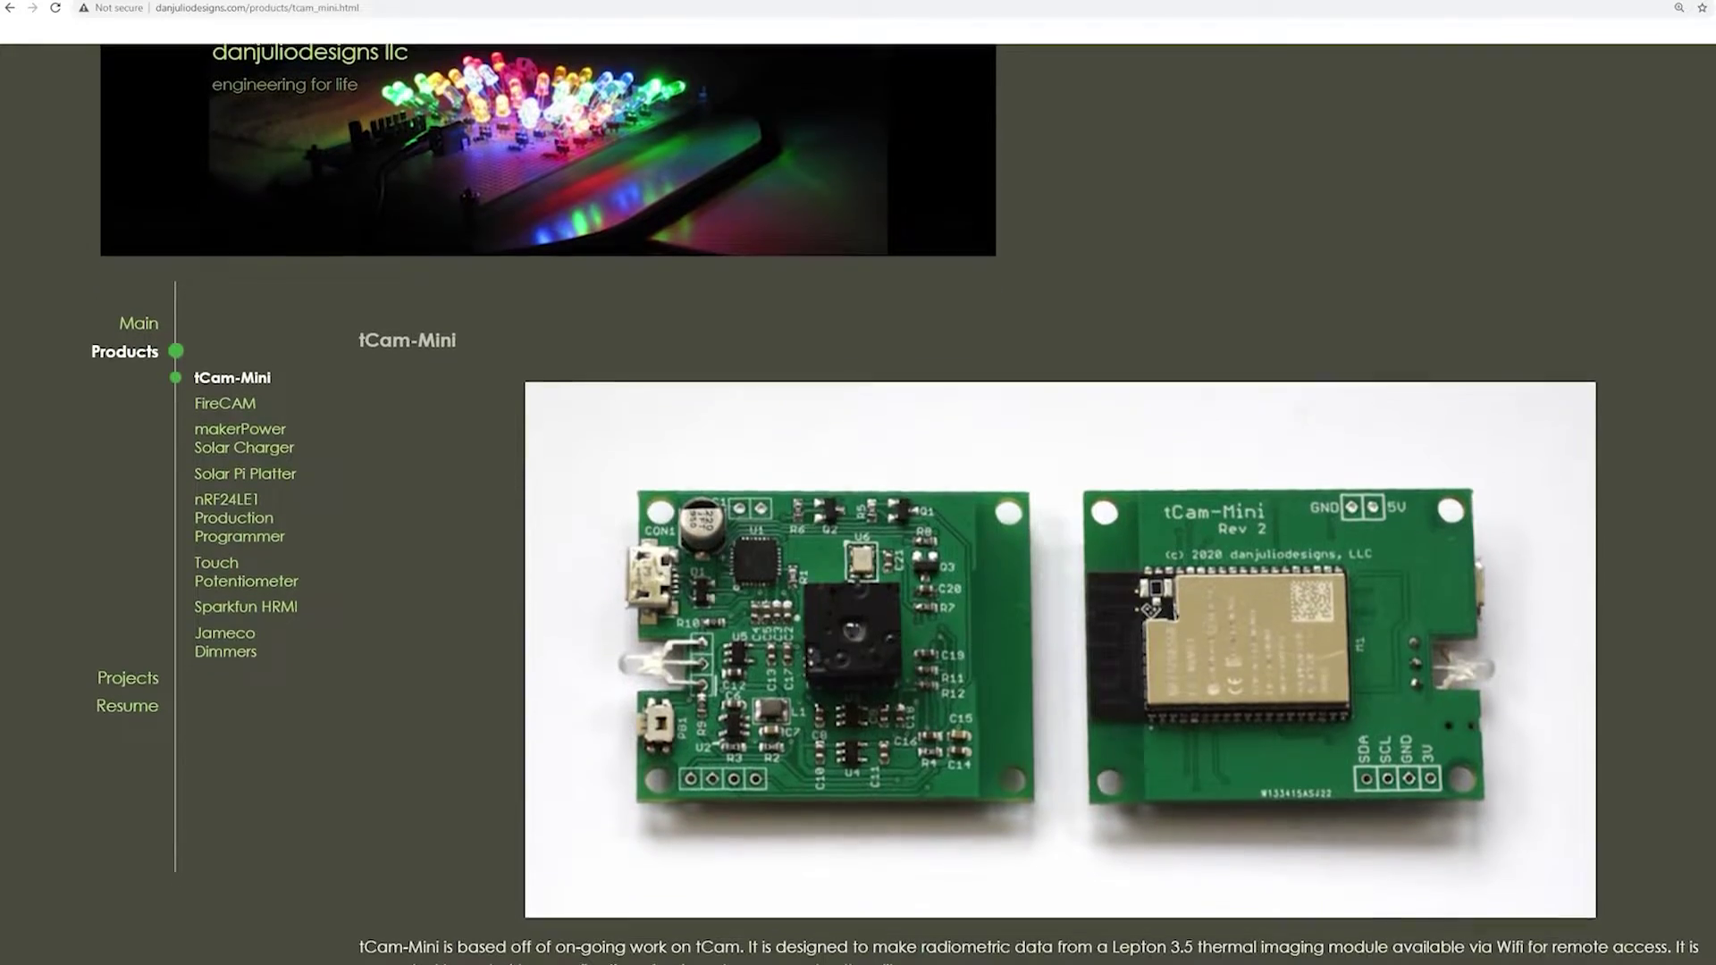
scroll(858, 510, down, 3)
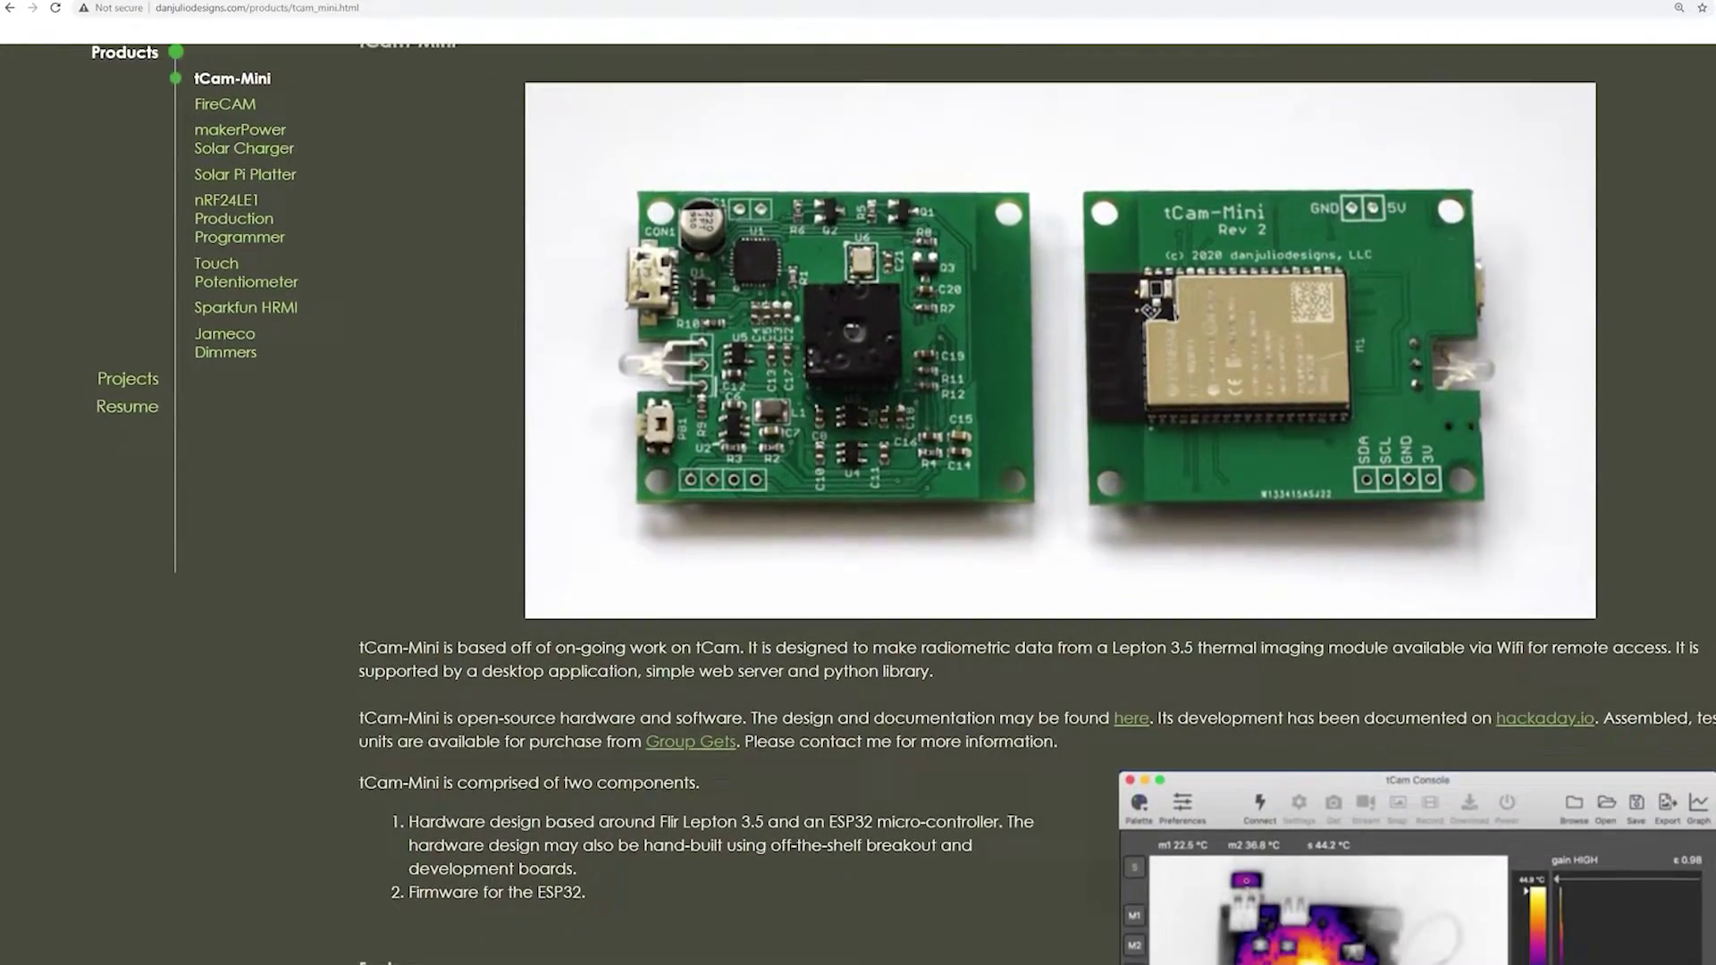
scroll(858, 510, down, 3)
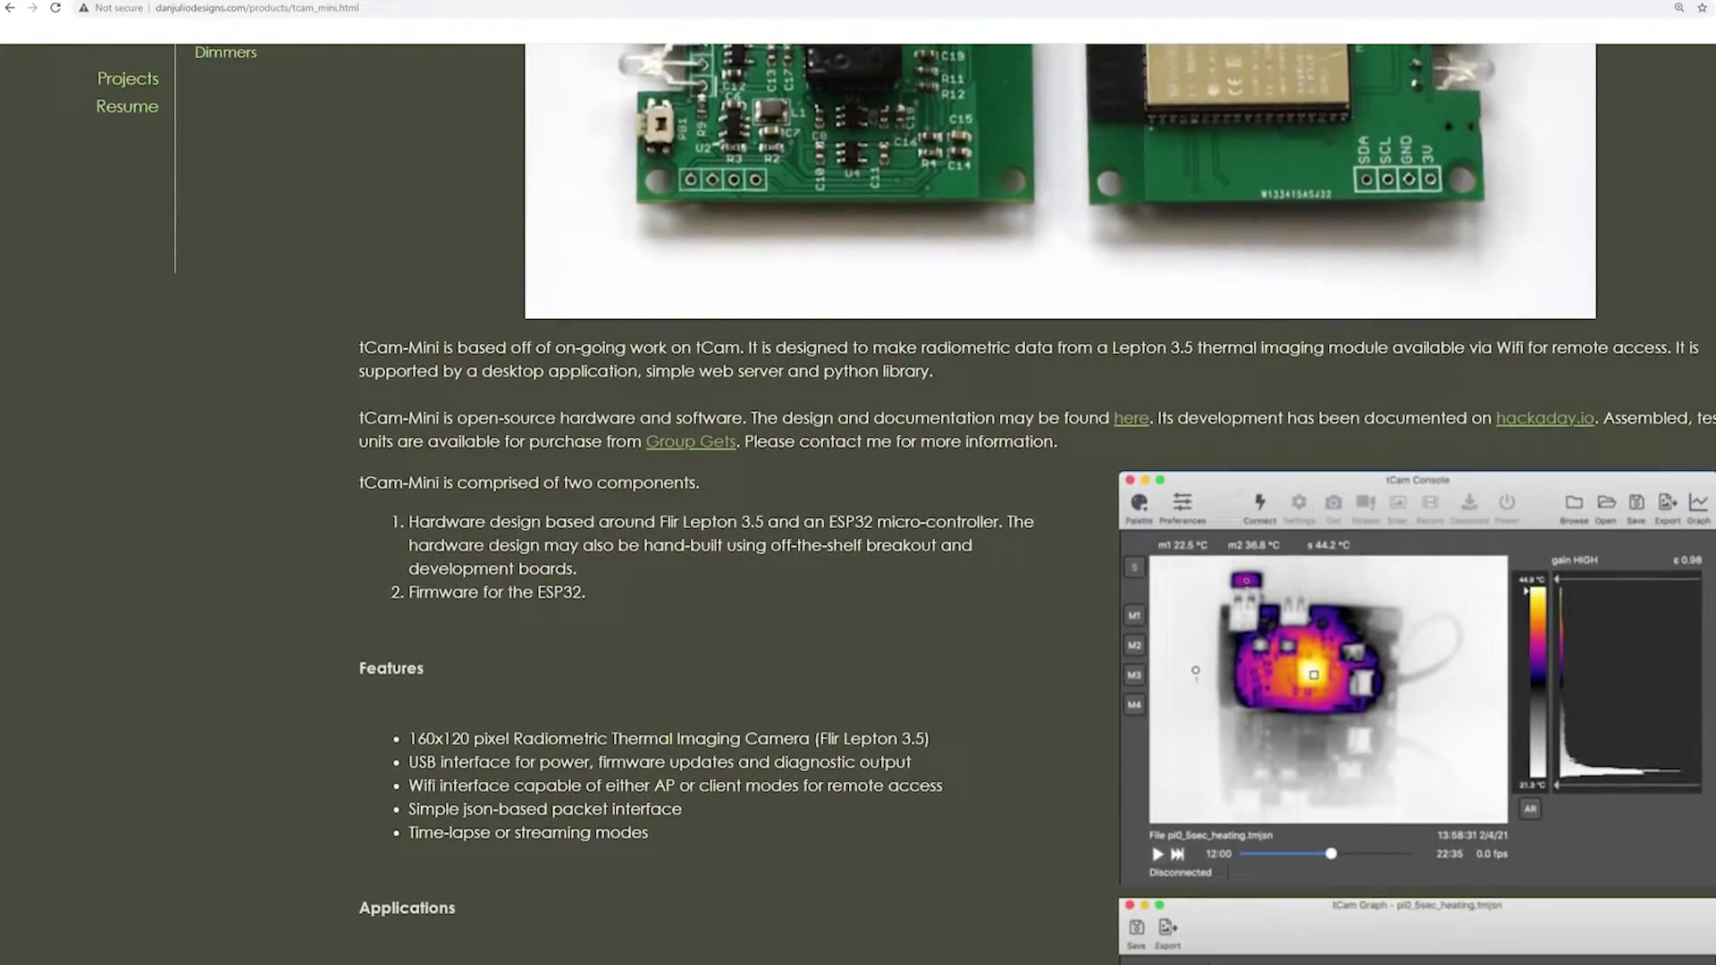
scroll(858, 510, down, 3)
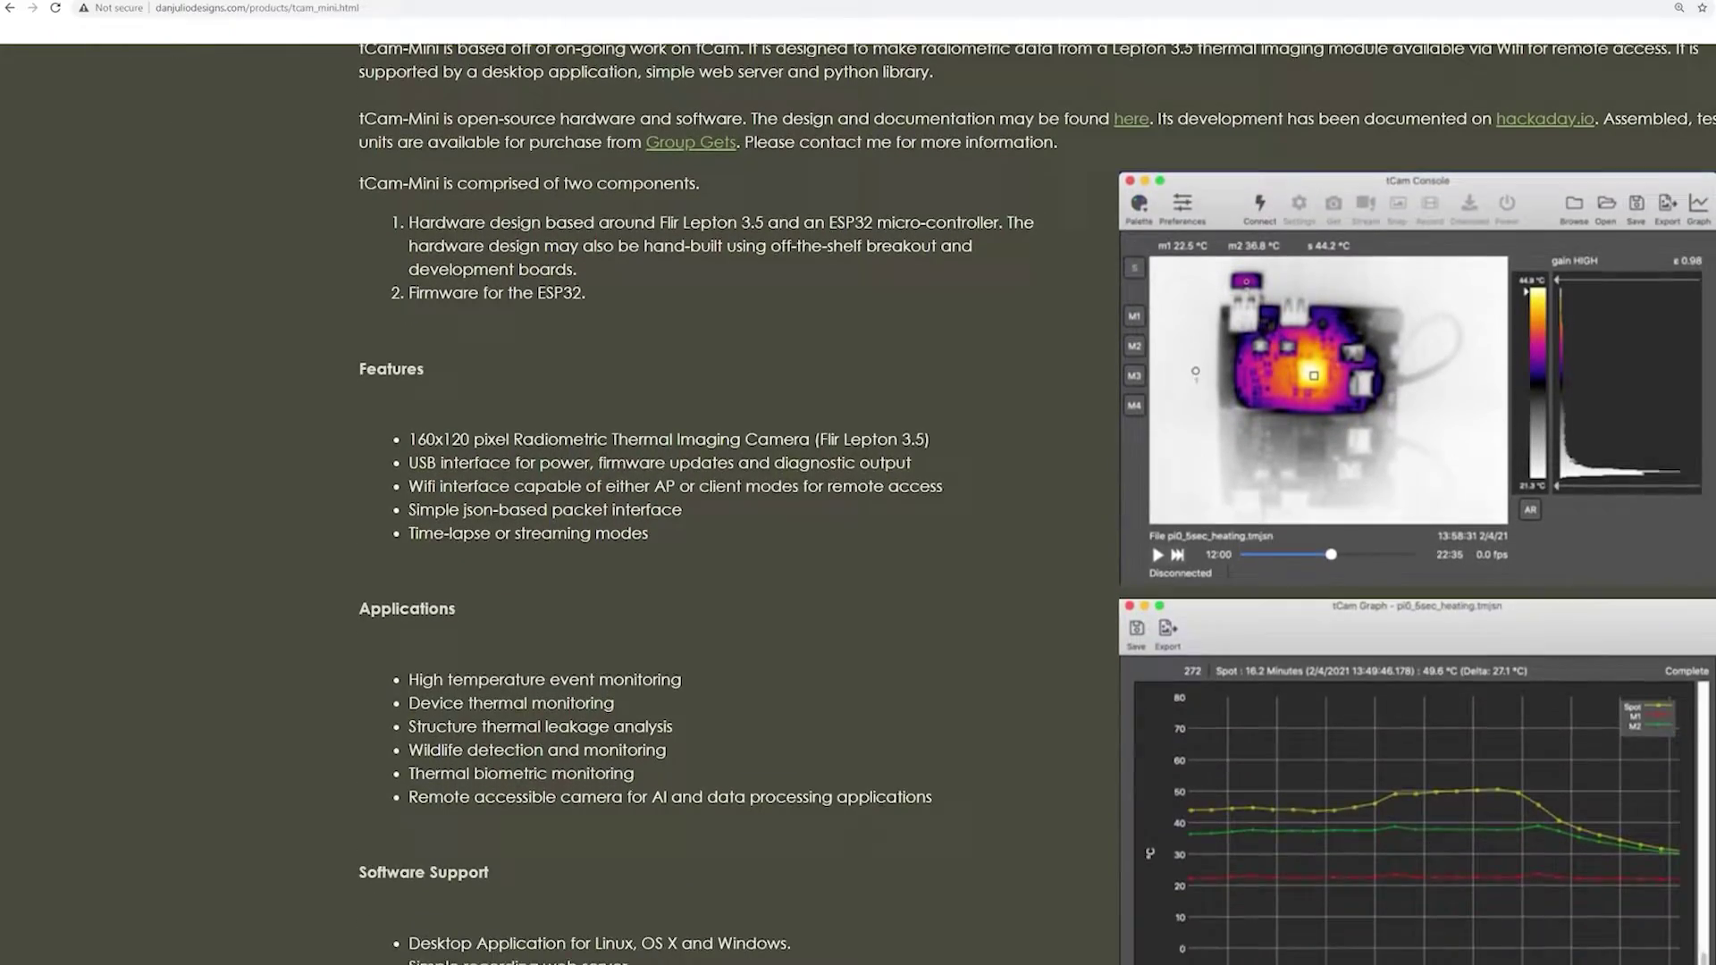
scroll(859, 510, down, 3)
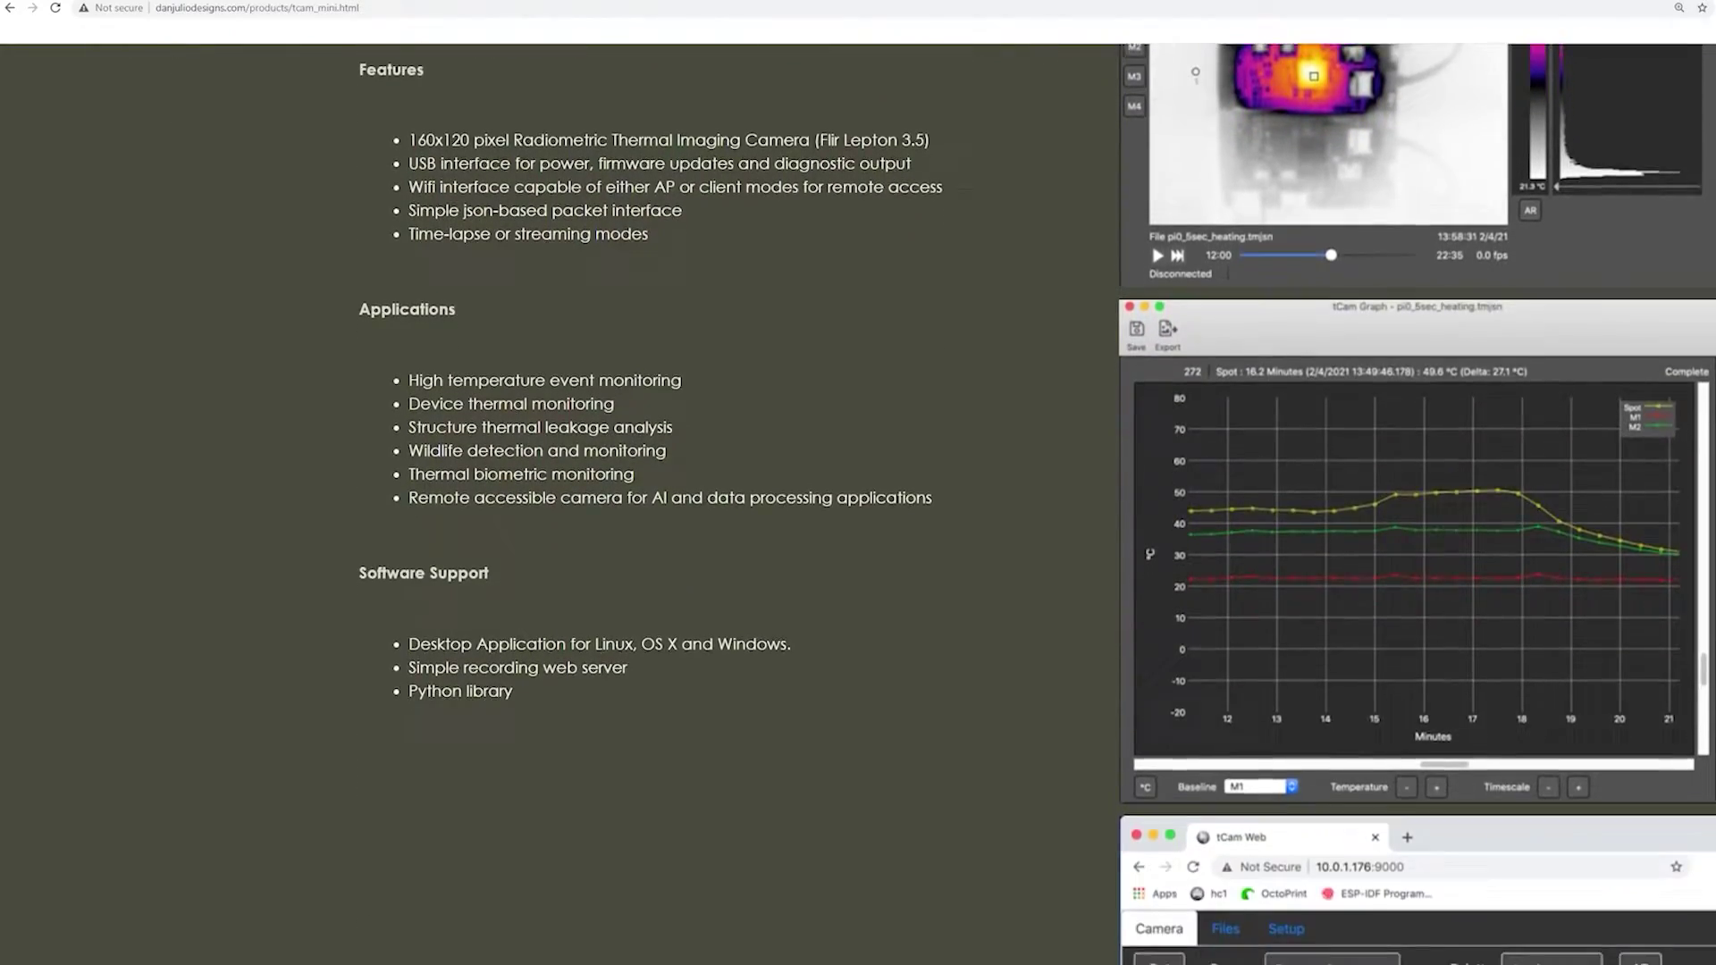
scroll(859, 509, down, 3)
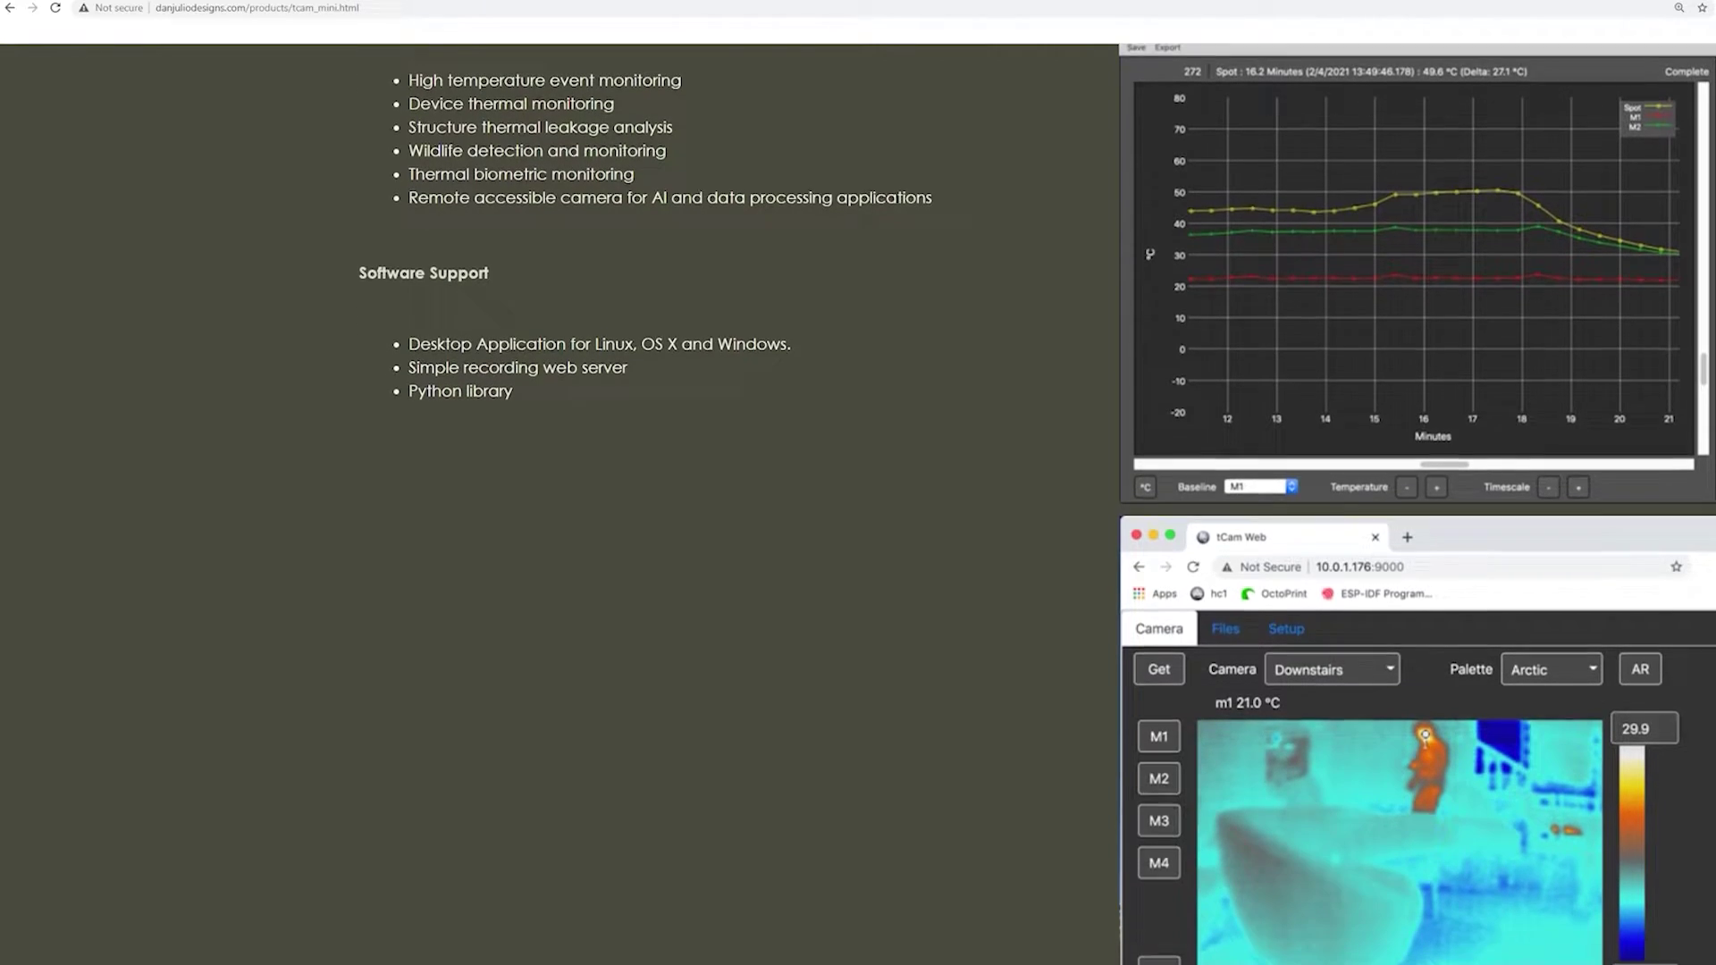
scroll(858, 509, down, 3)
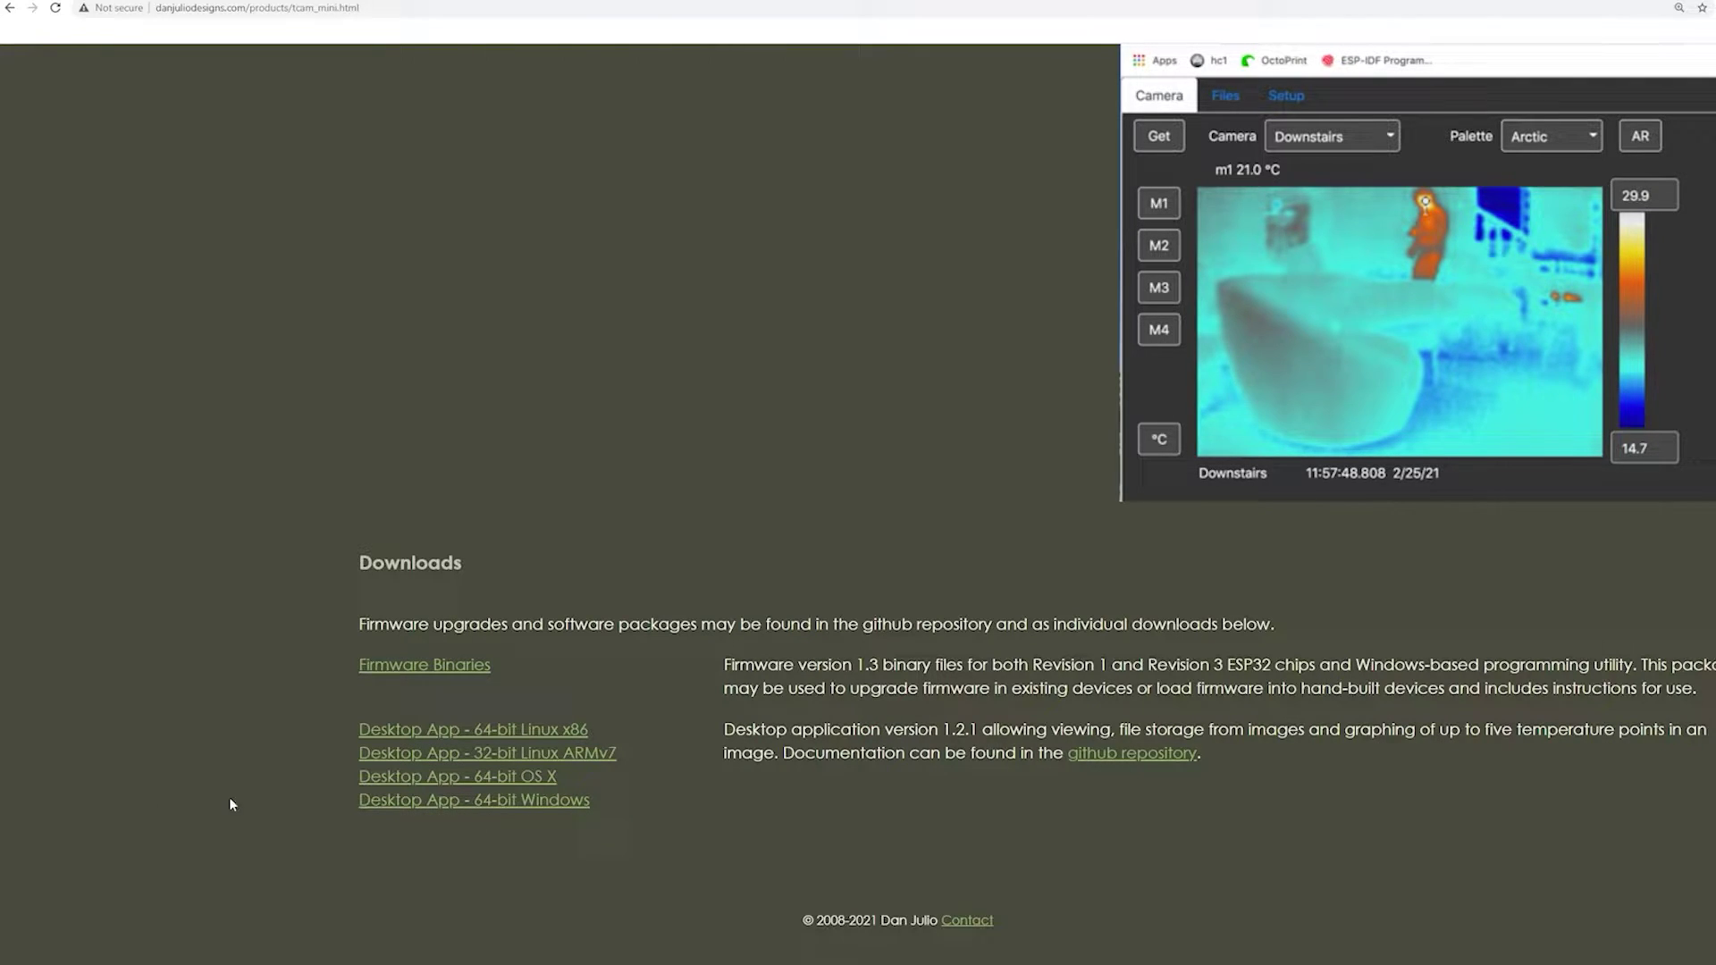
click(534, 801)
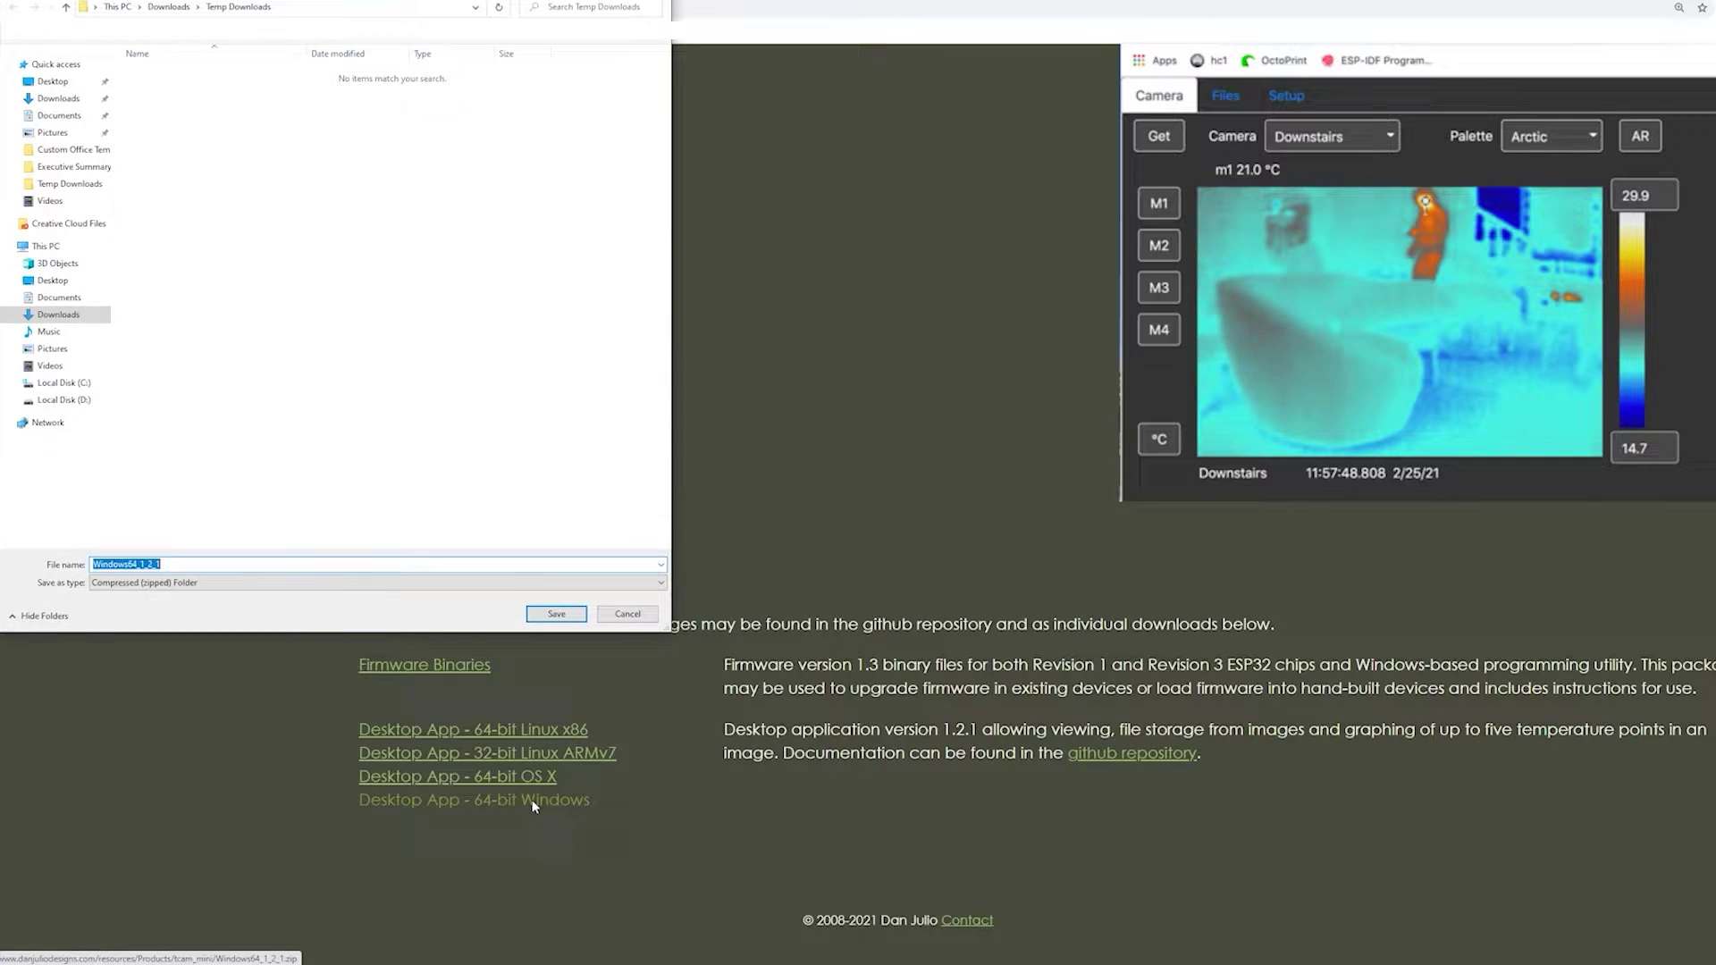
click(556, 615)
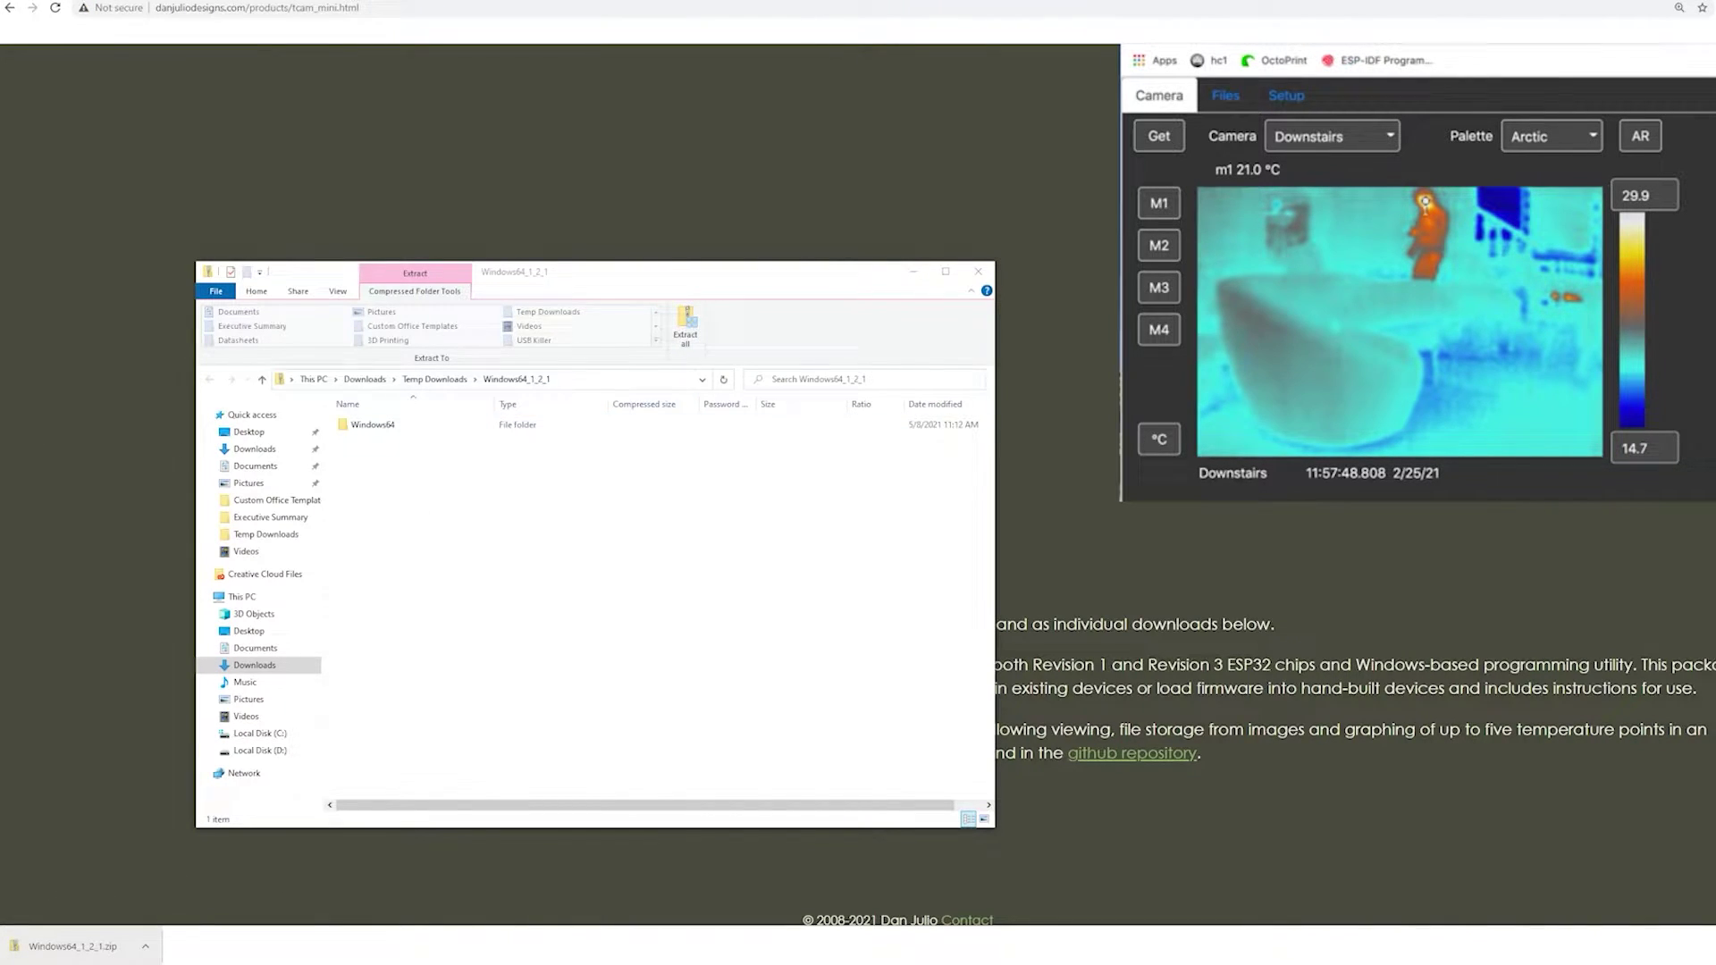
Step: Extract the archive to its own Windows64_1_2_1 folder and launch the tcam application, allowing it past the SmartScreen block
click(729, 713)
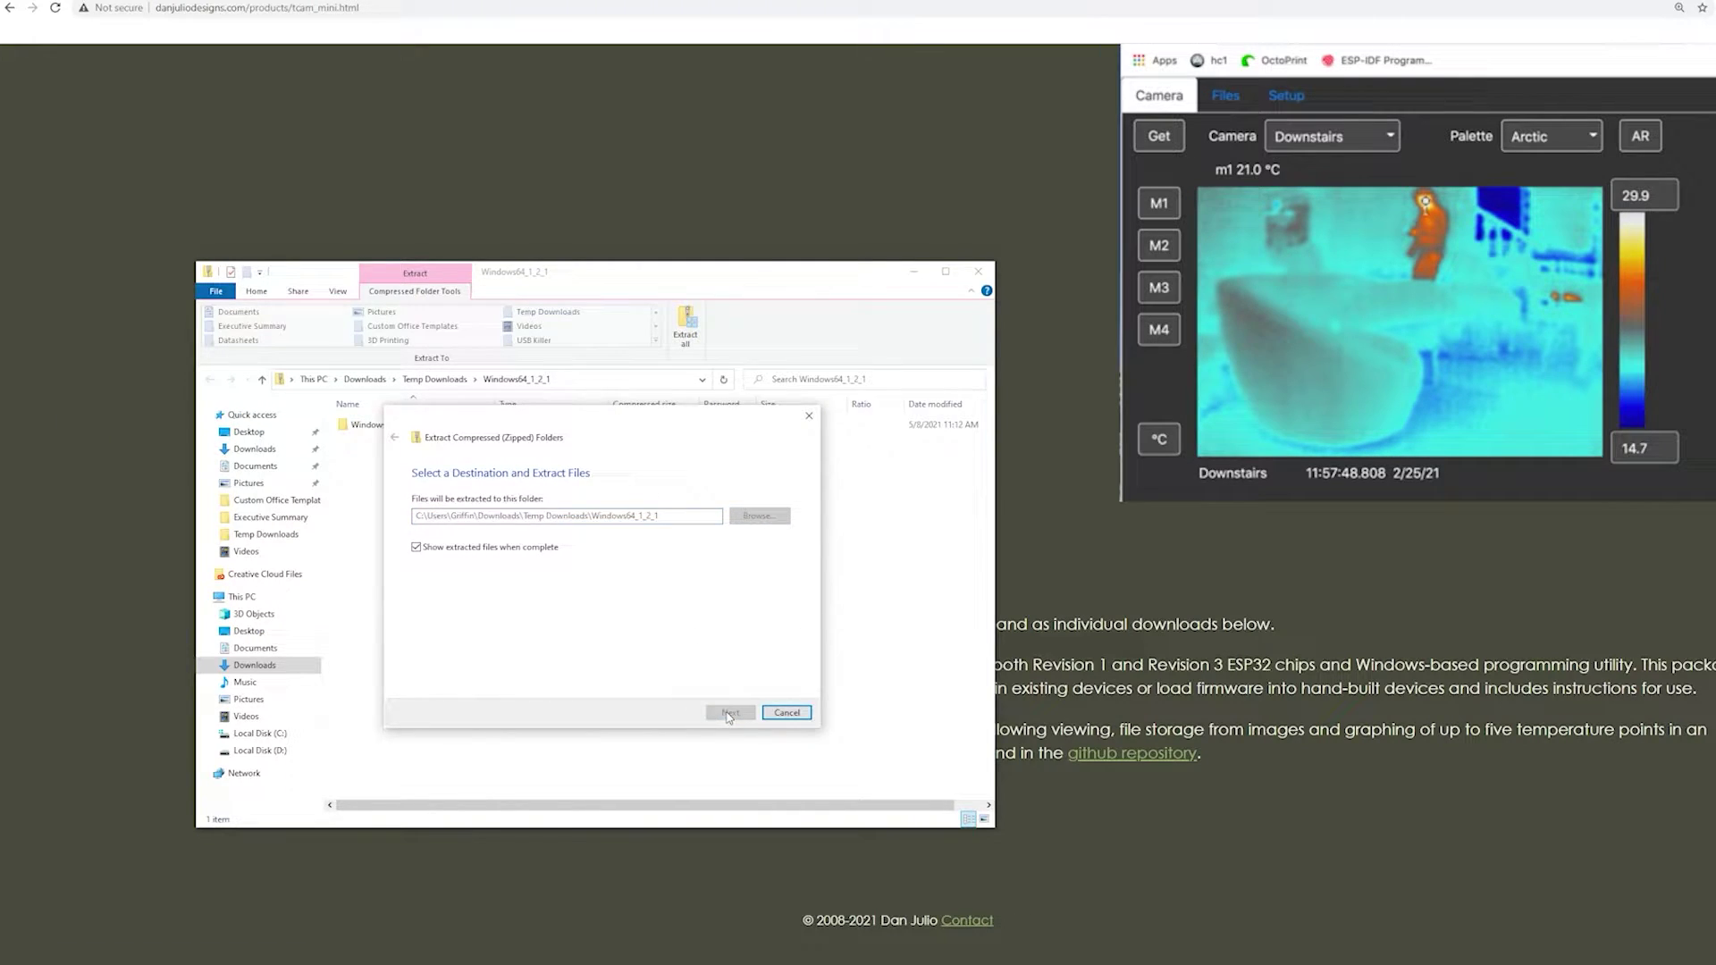
double_click(375, 443)
double_click(379, 563)
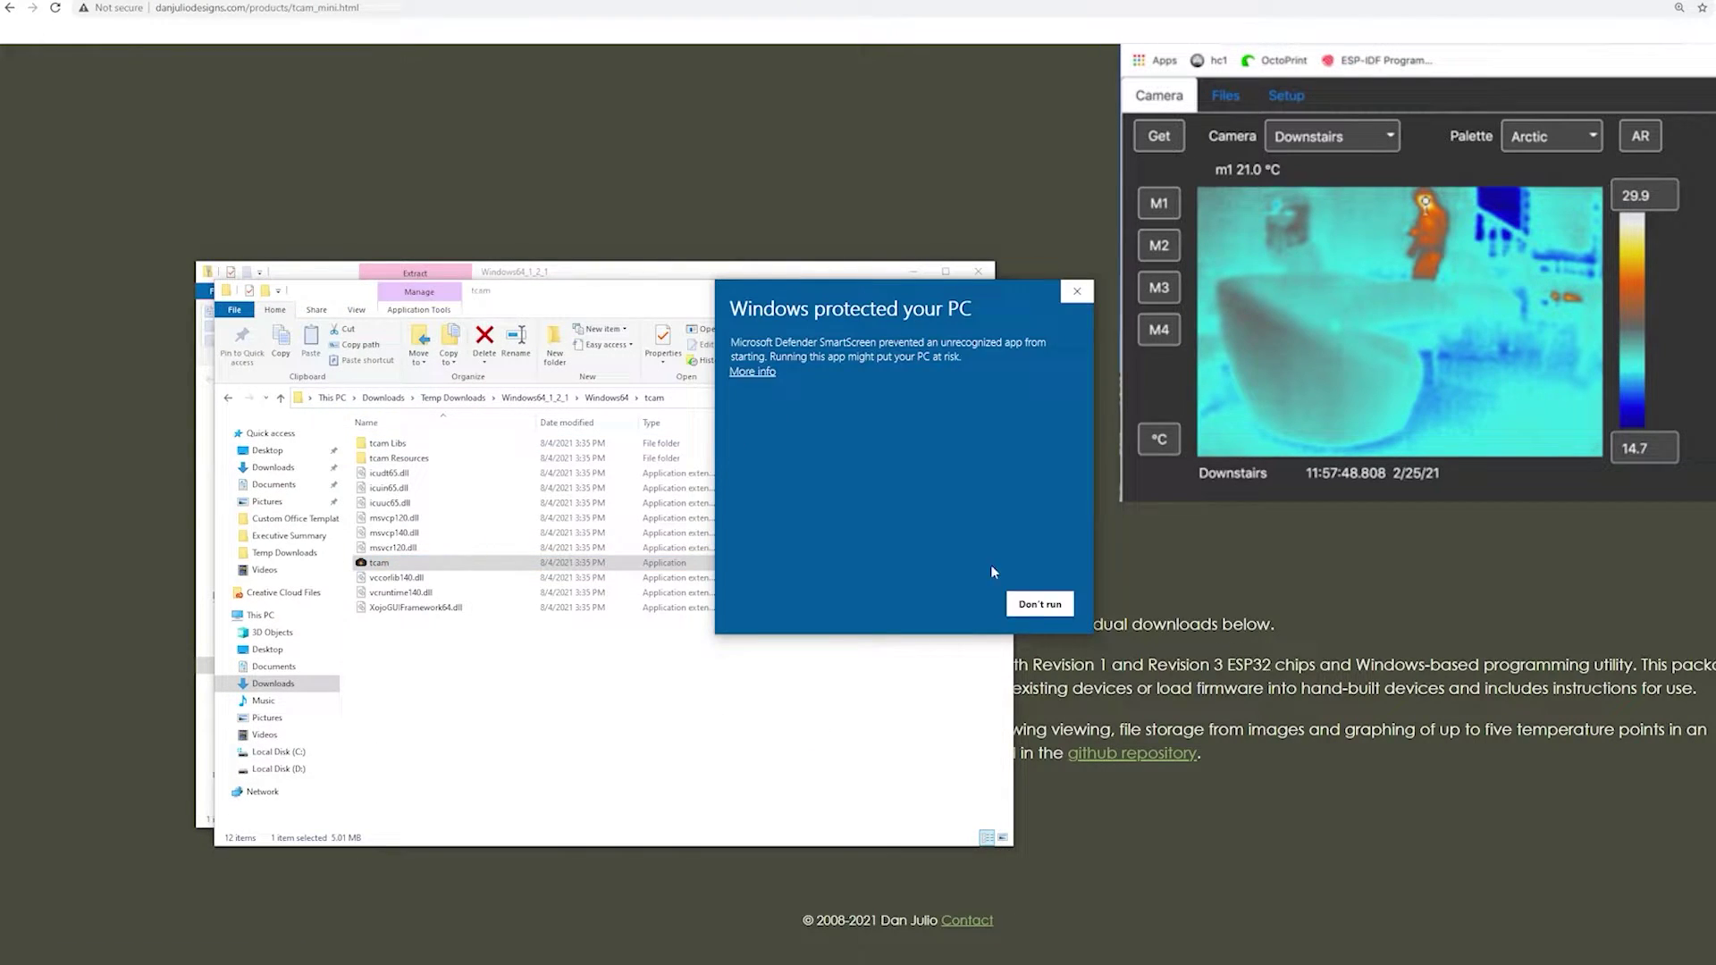
click(950, 605)
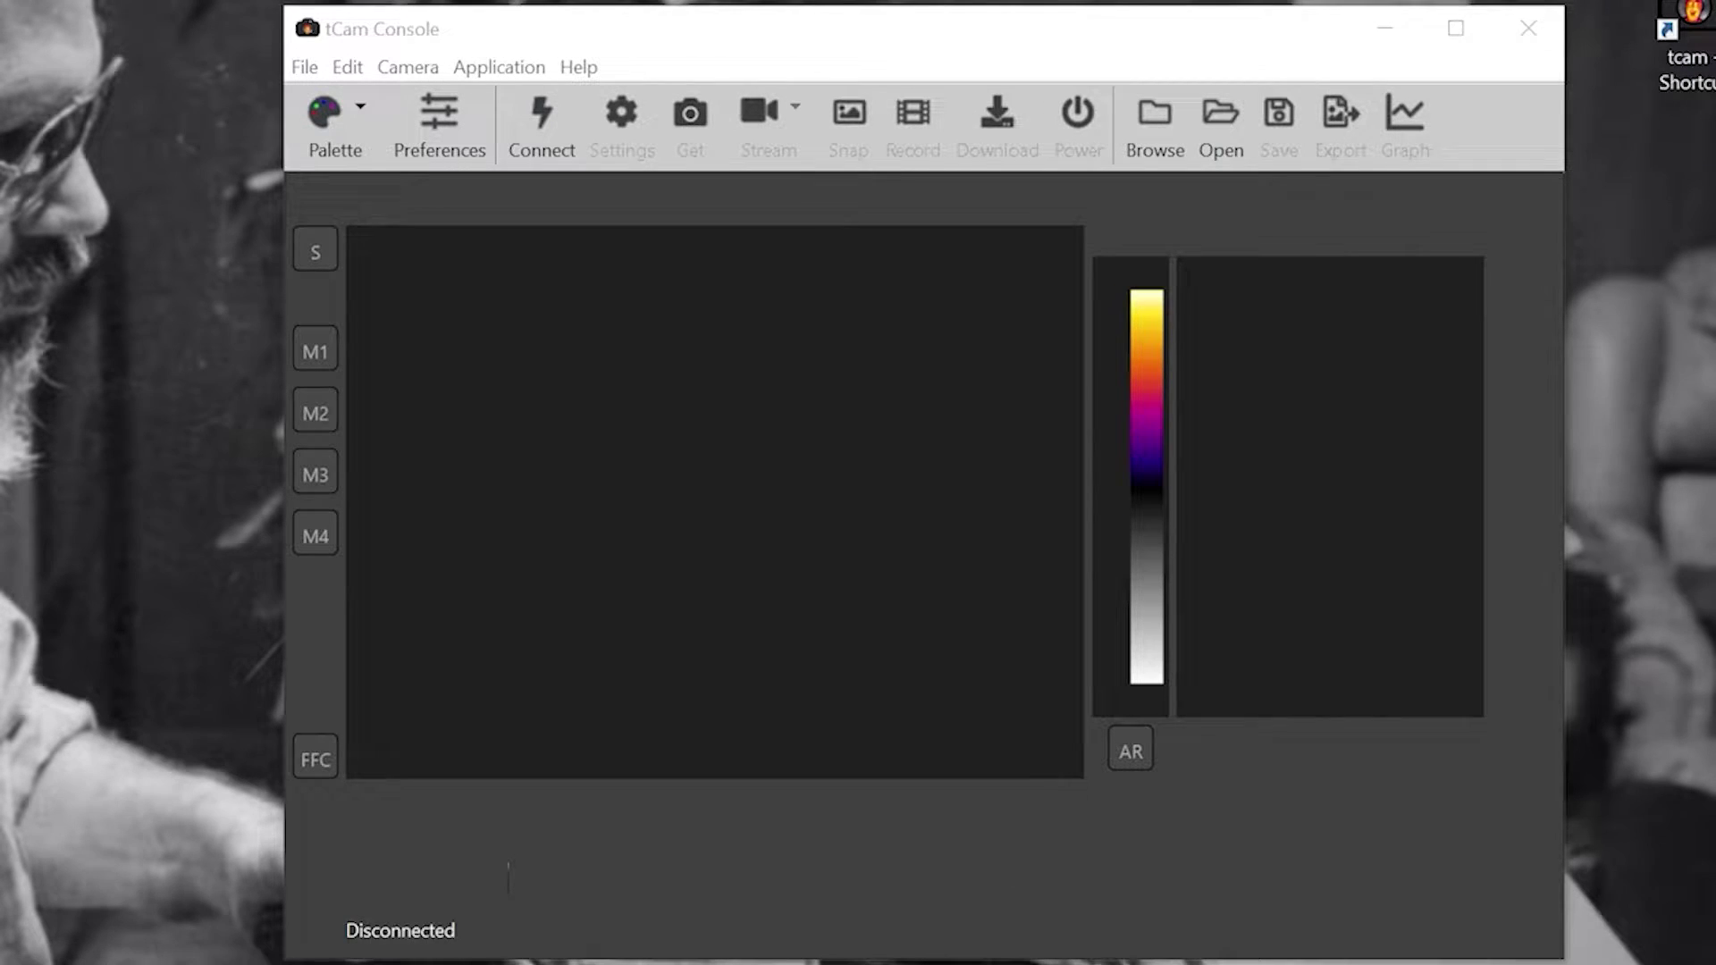
Step: Connect tCam Console to the camera over the open tCam-Mini-878D Wi-Fi network and start a live stream
click(1511, 720)
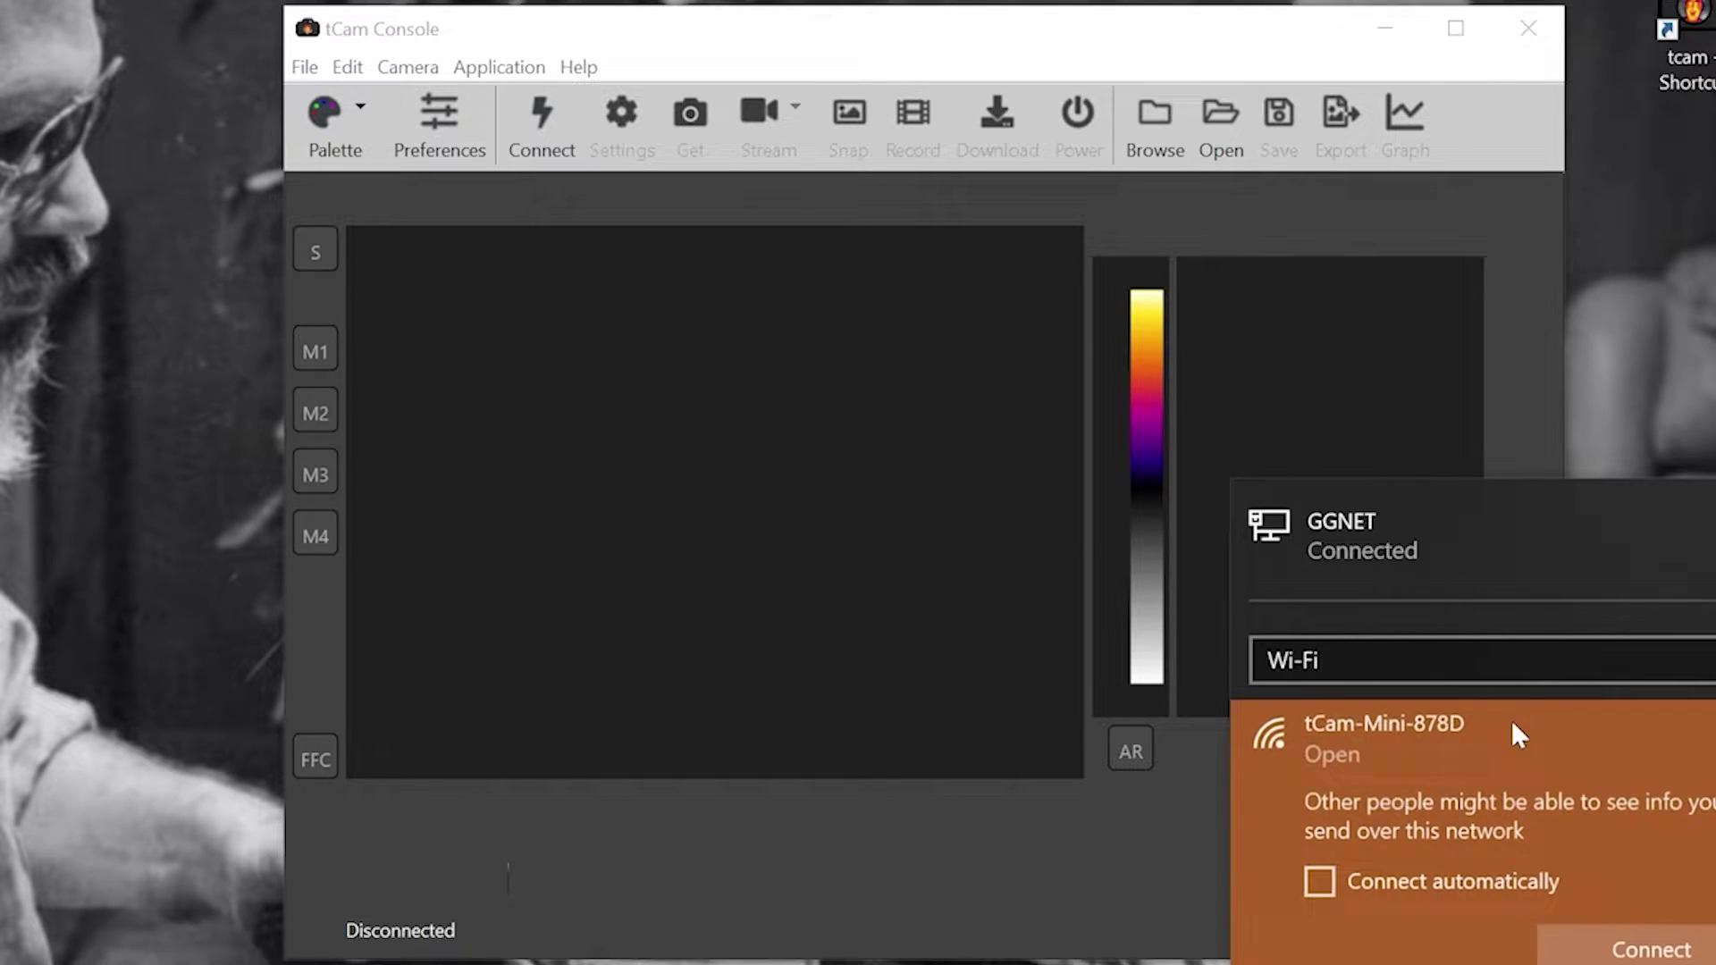
click(1620, 951)
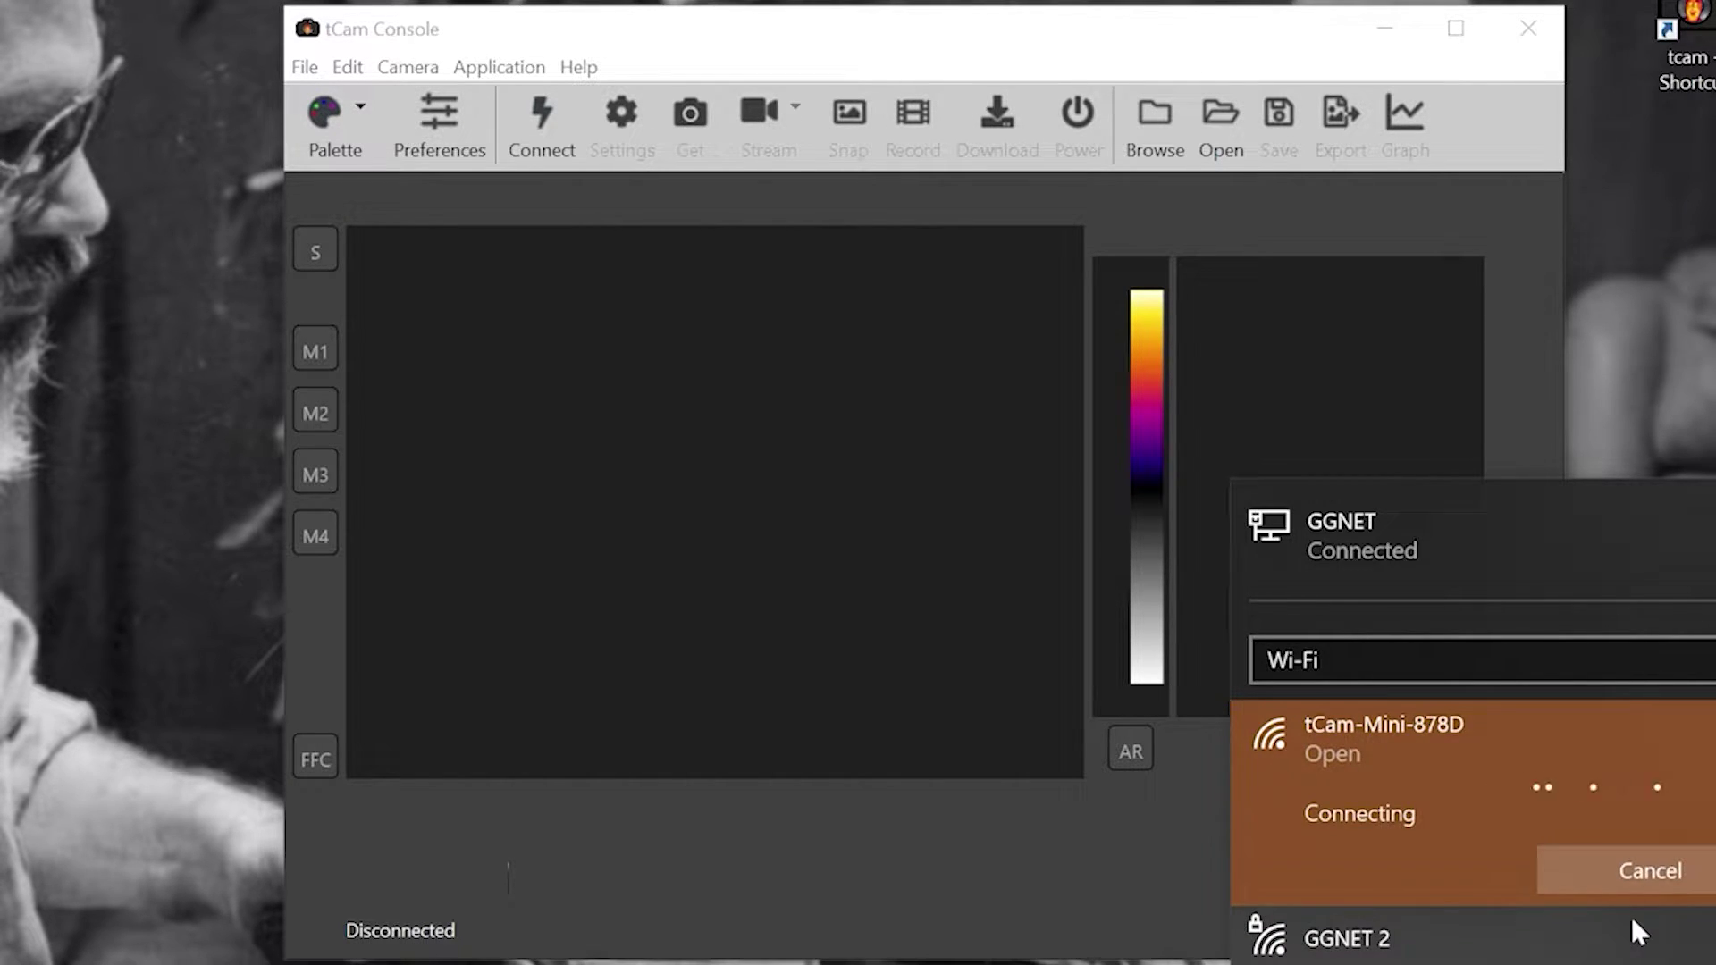
click(517, 106)
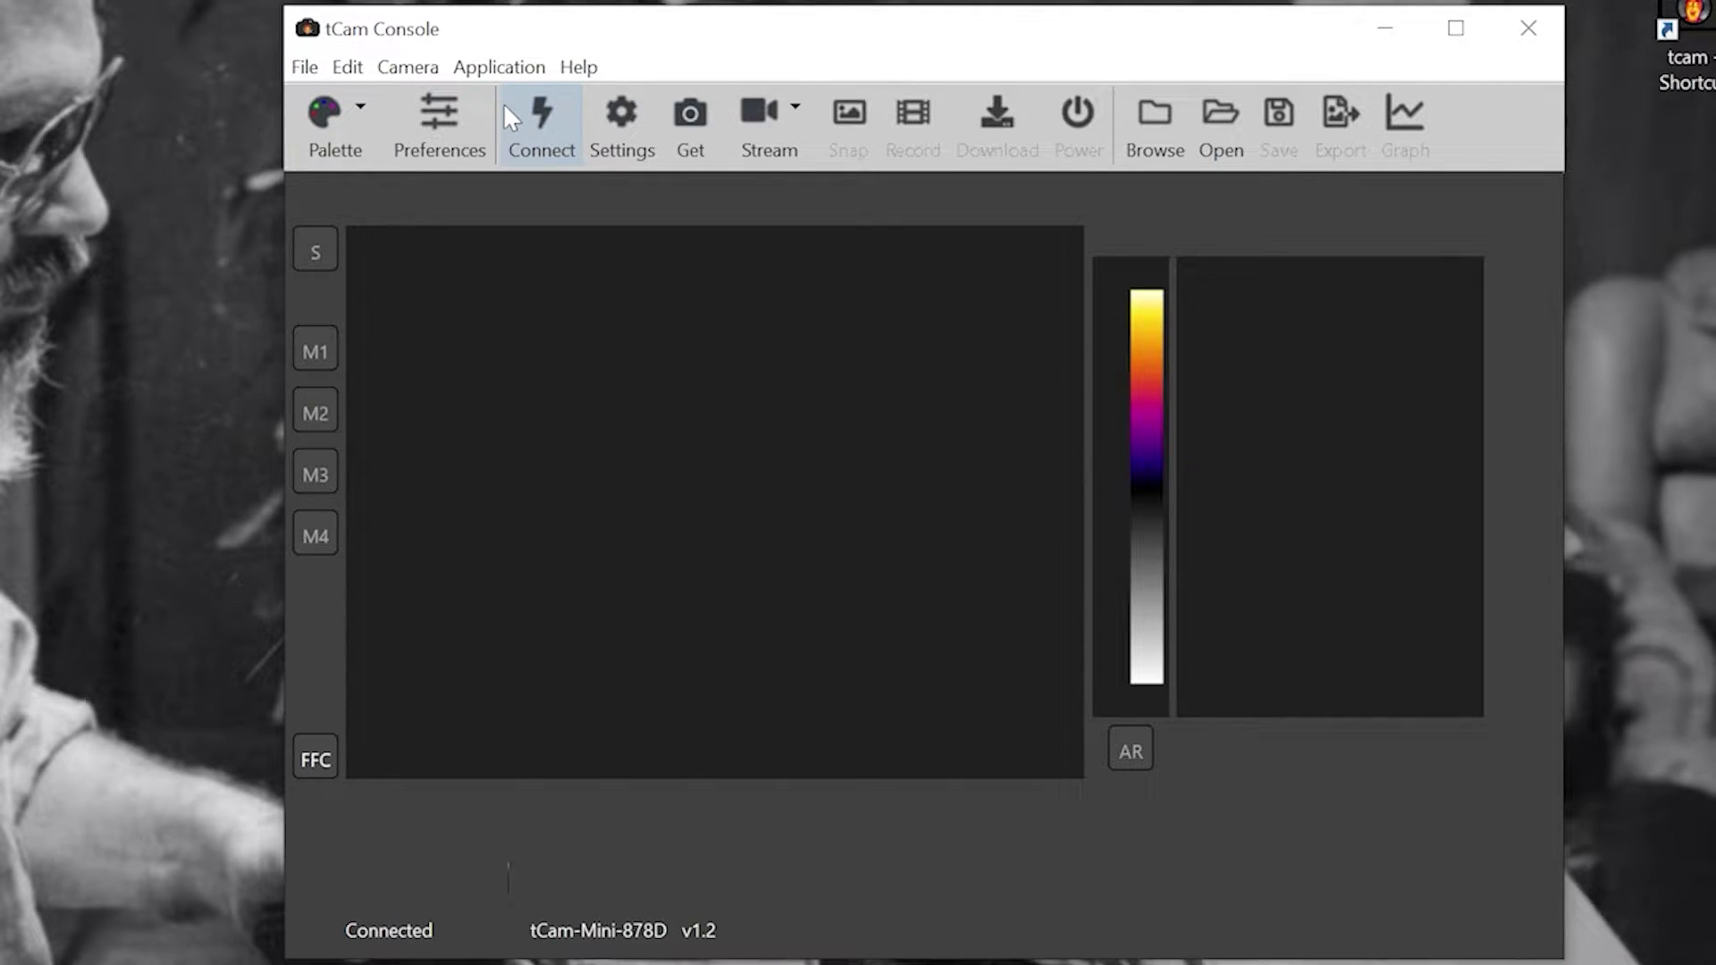
click(756, 134)
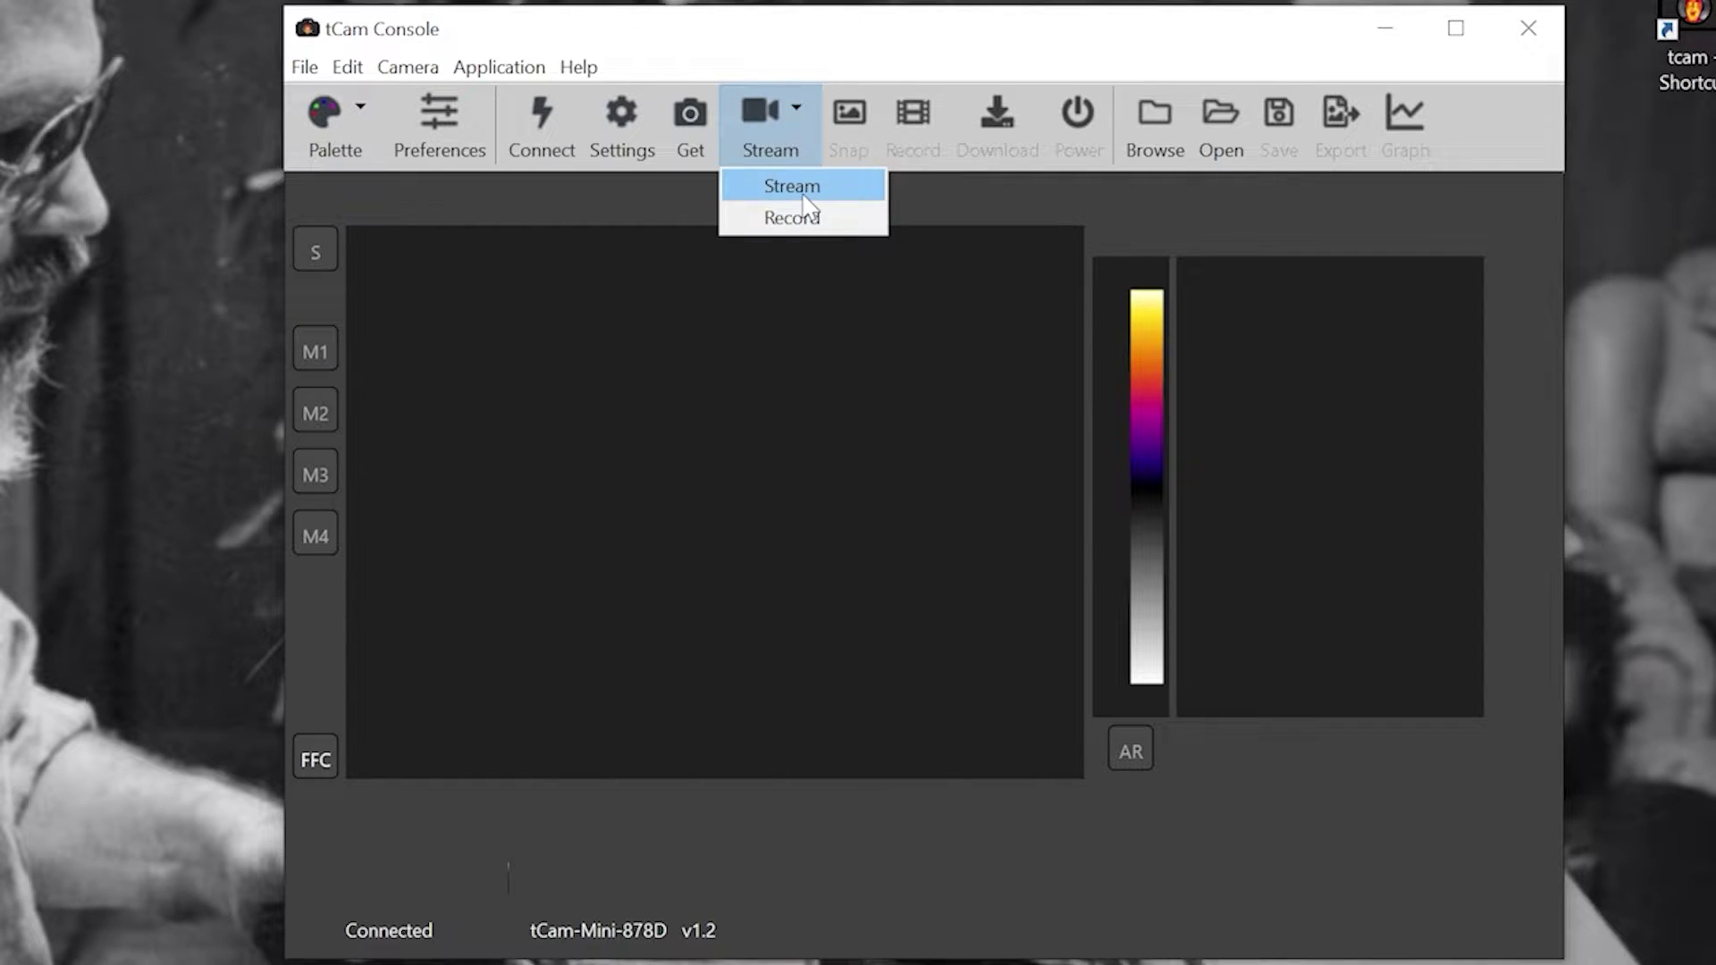
click(802, 191)
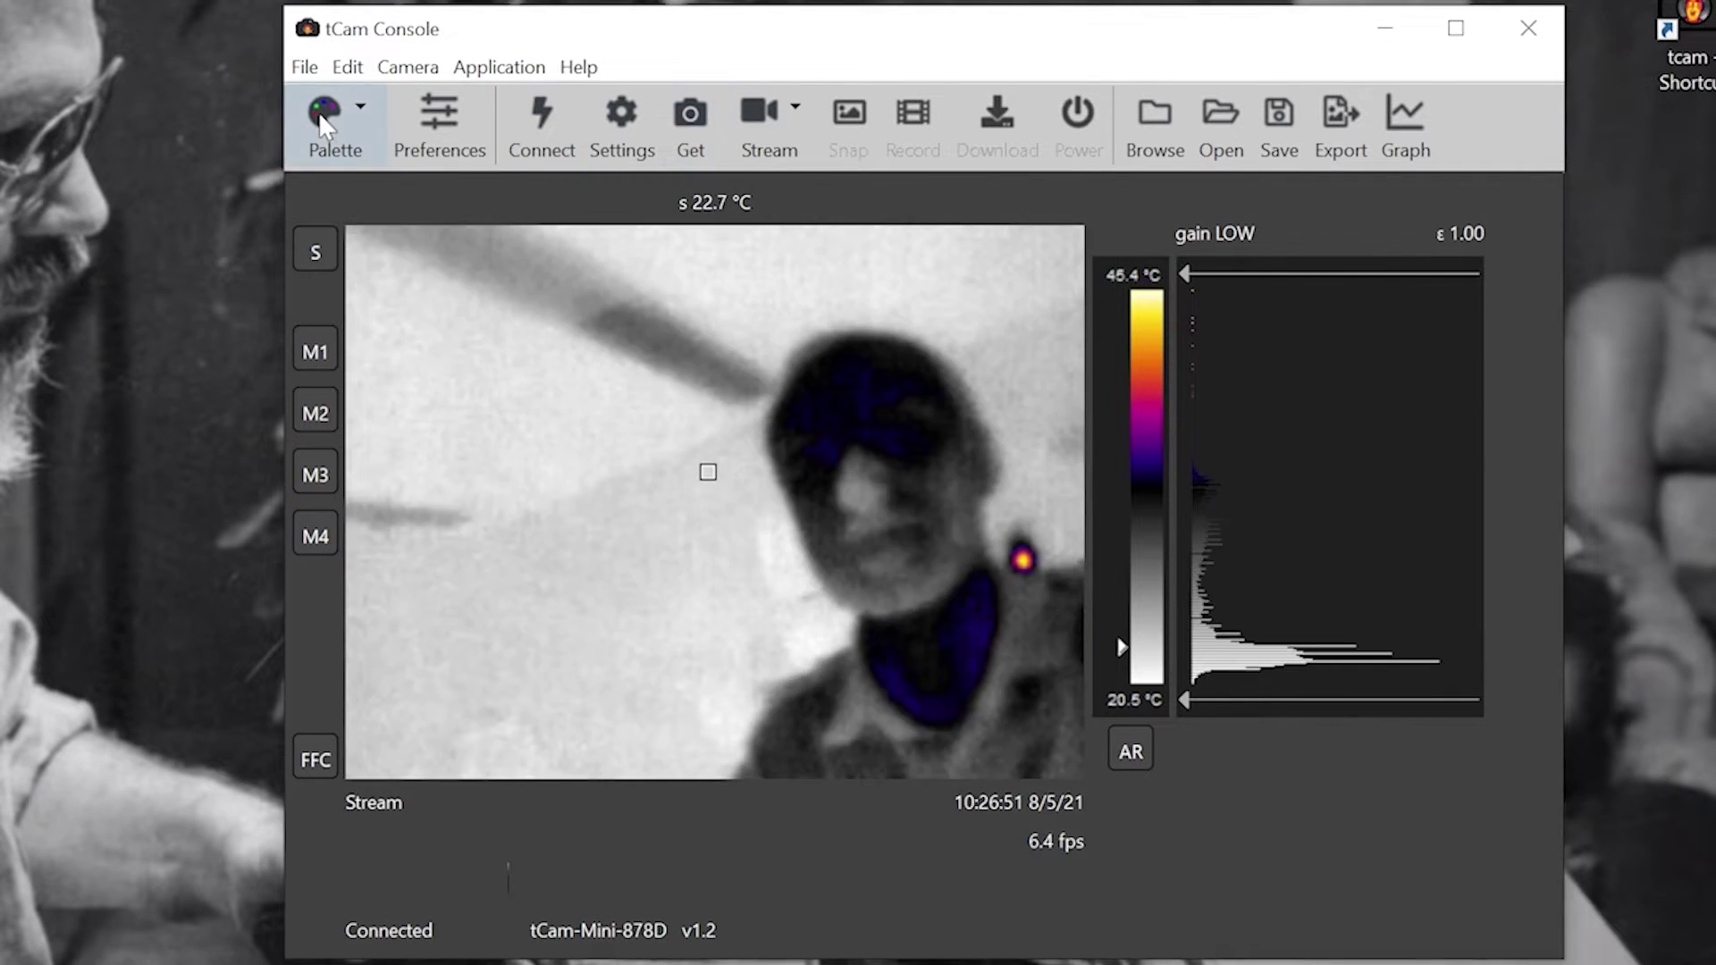
Step: Try the grayscale, purple-to-yellow, two rainbow-style and Ironblack color palettes one after another on the live thermal stream
click(320, 111)
click(390, 187)
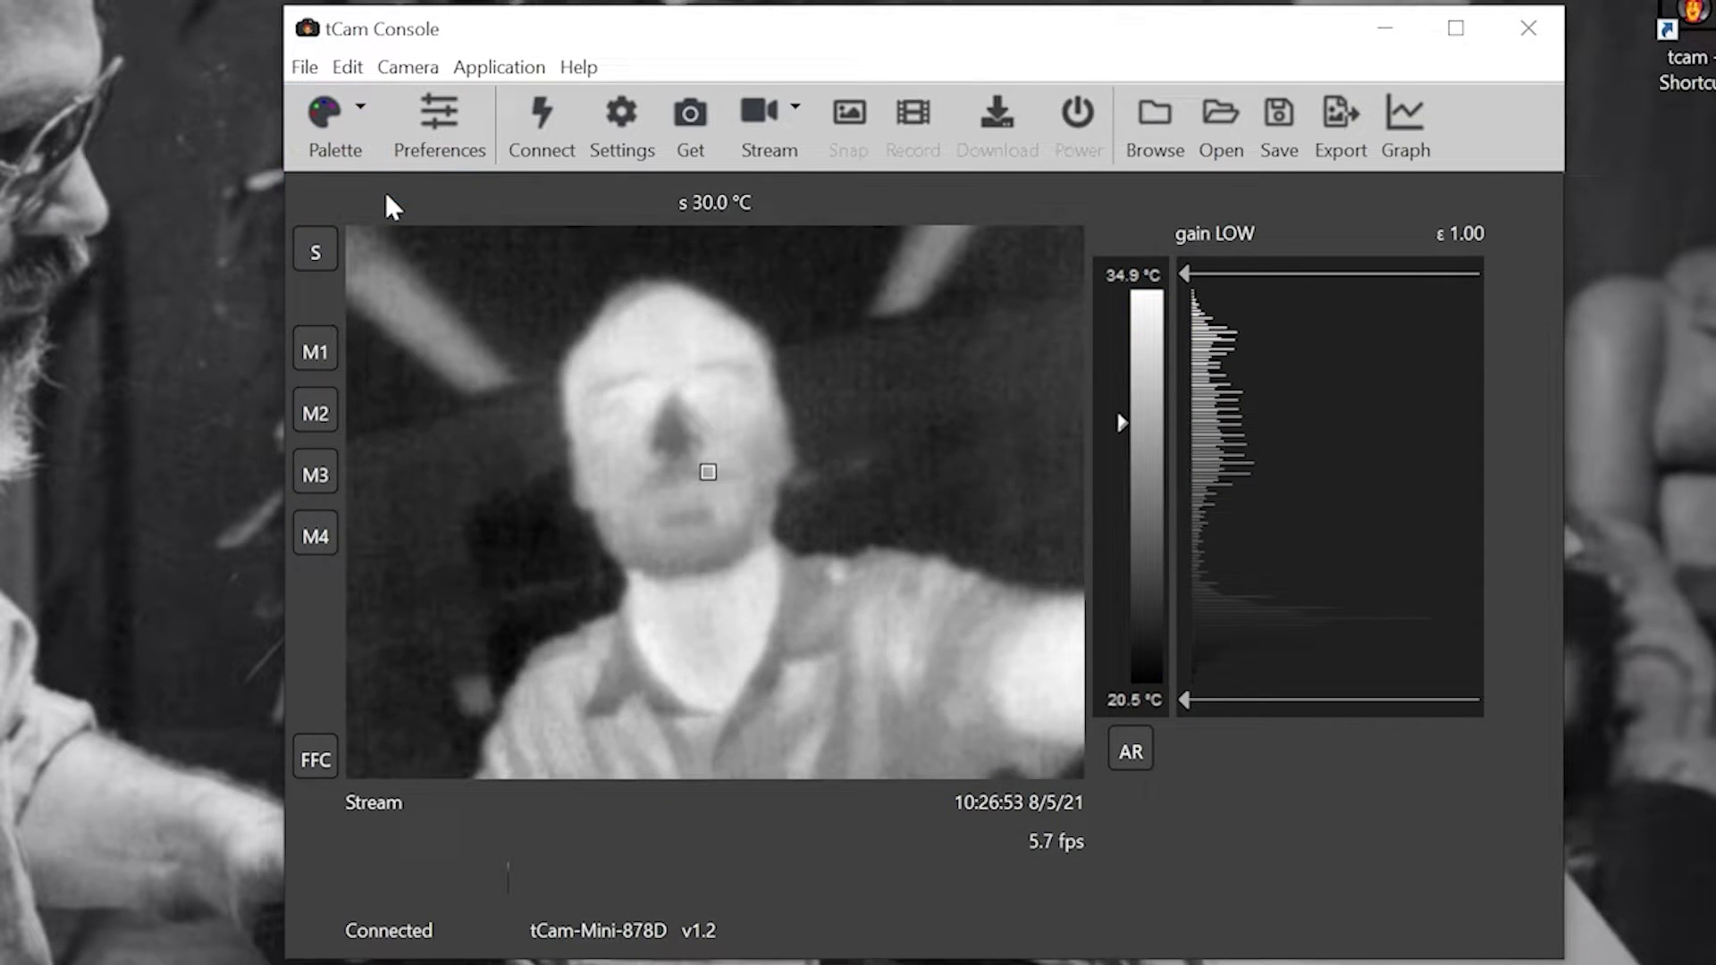
click(327, 123)
click(399, 217)
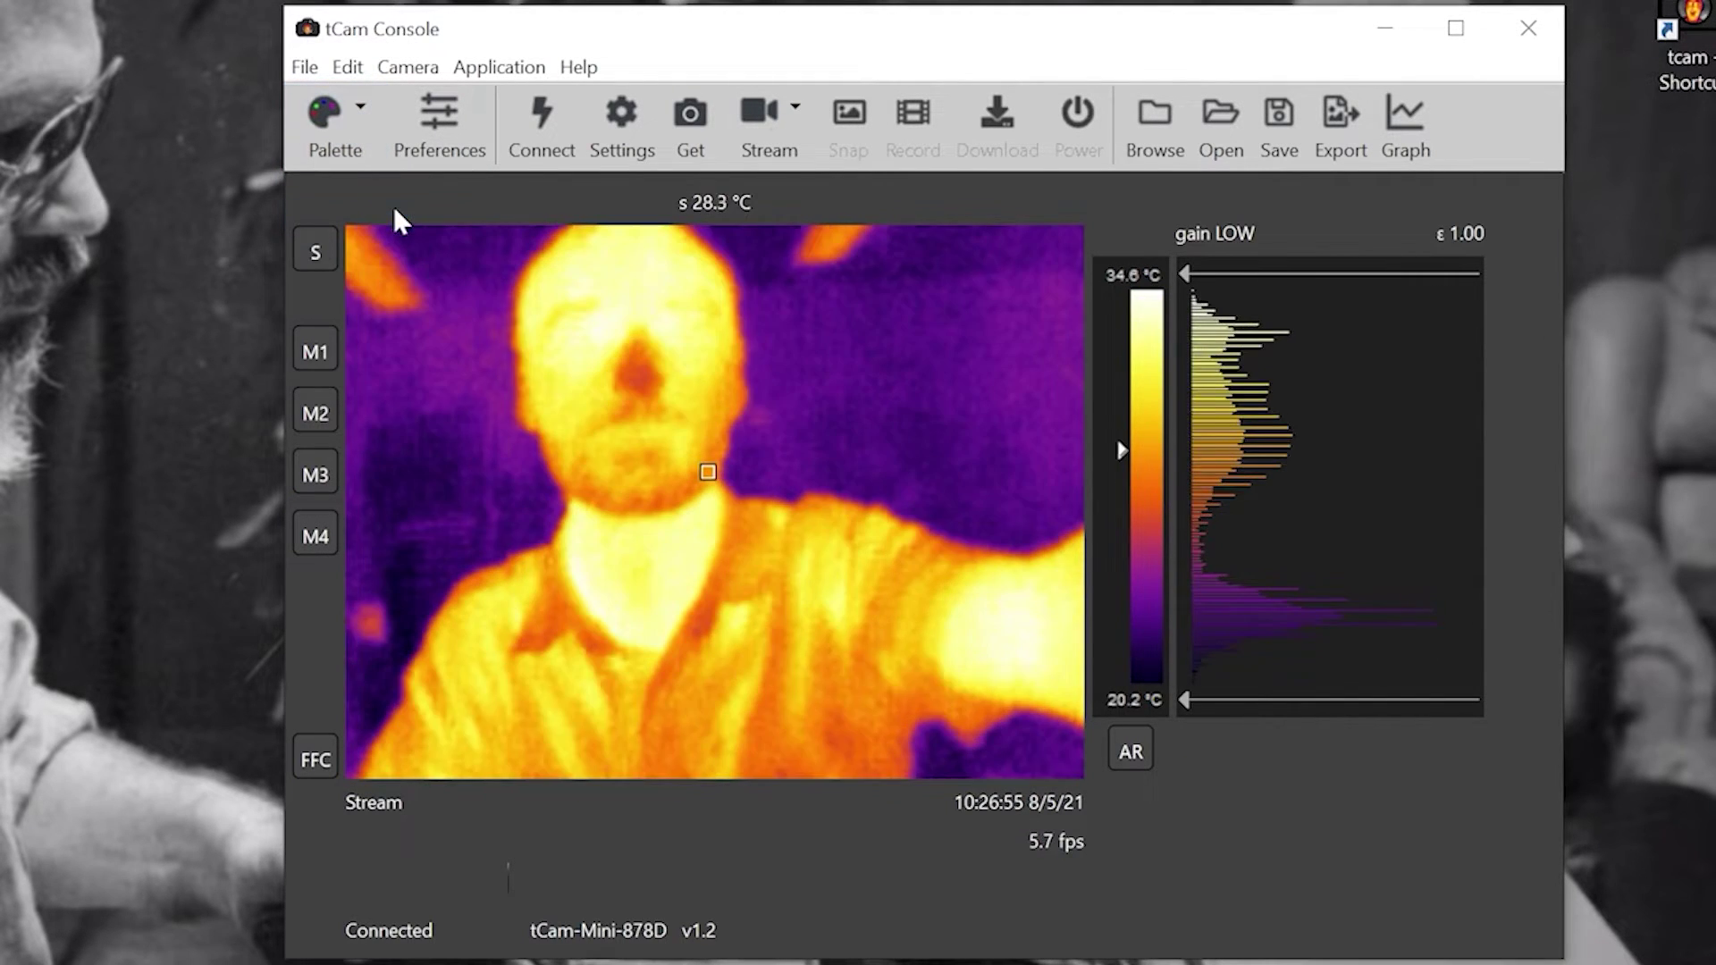
click(327, 123)
click(388, 251)
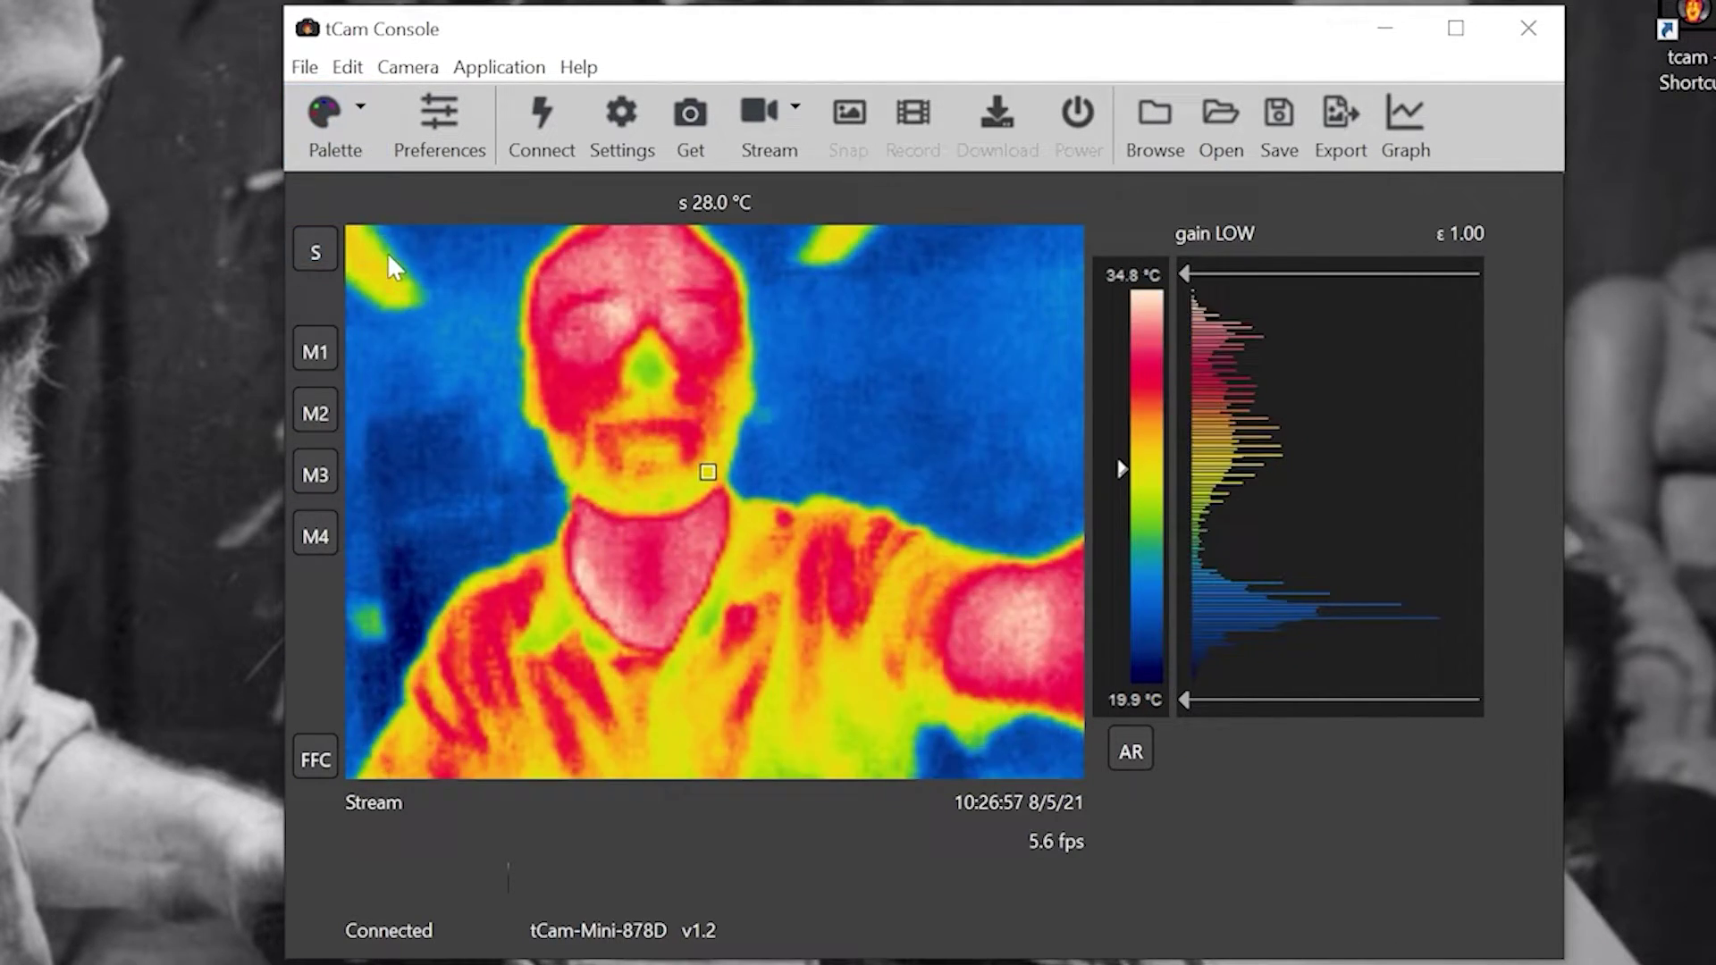
click(351, 130)
click(404, 281)
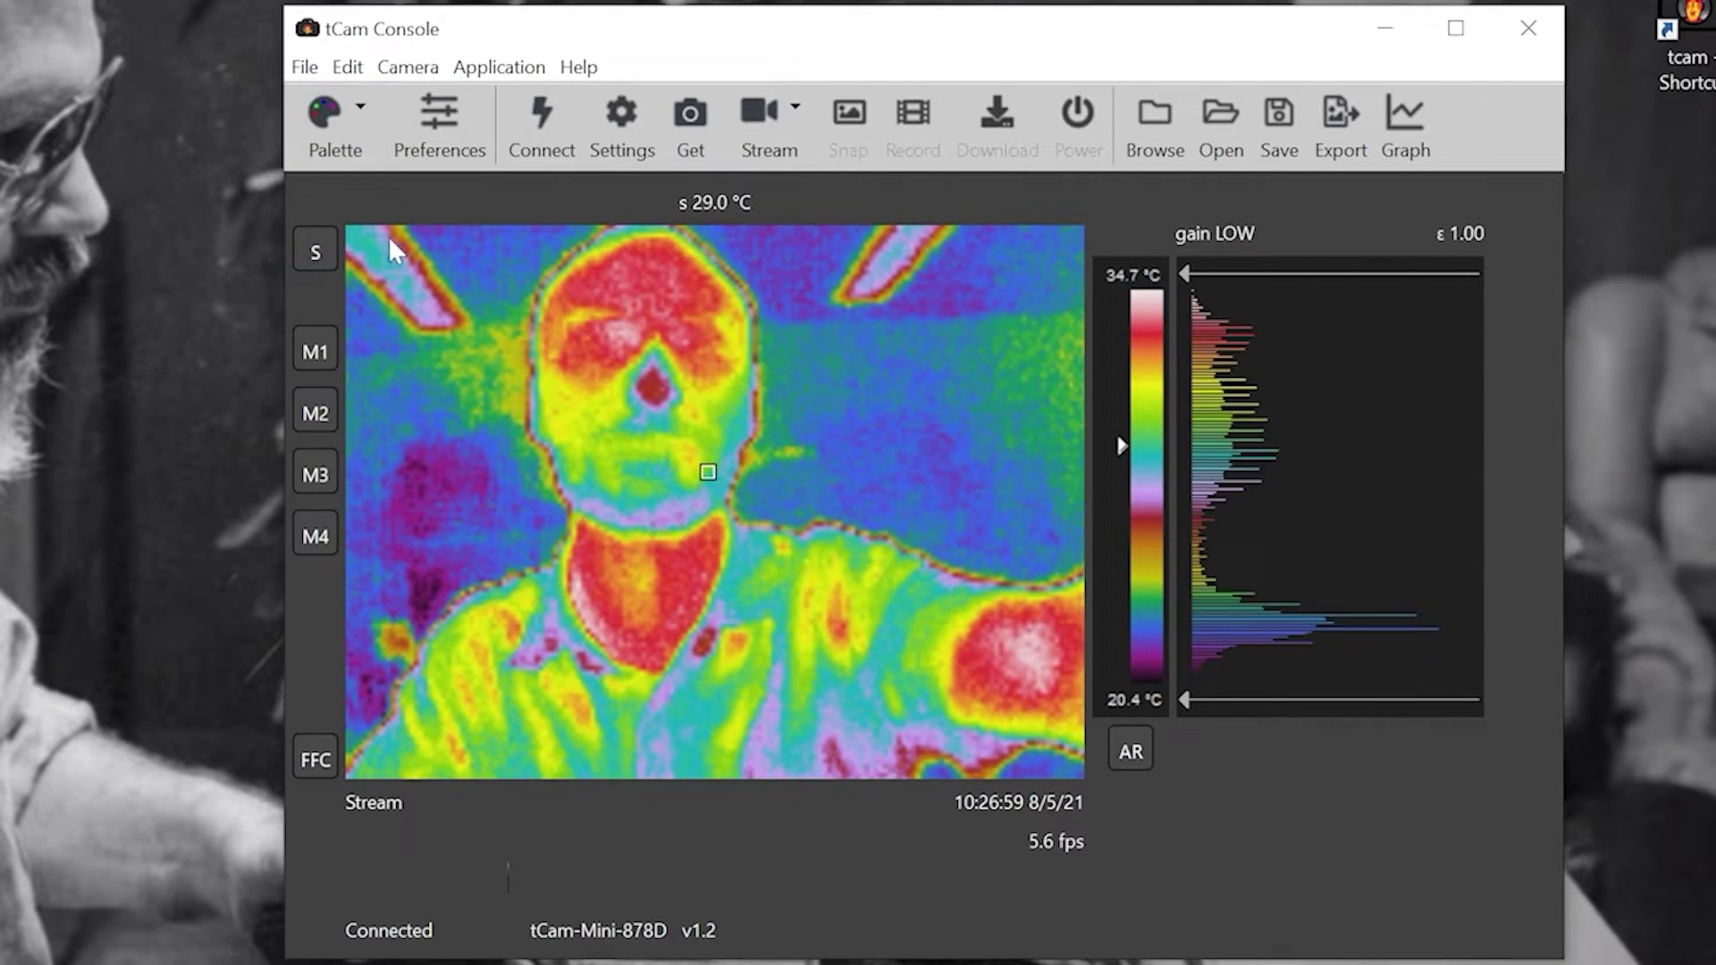
click(352, 134)
click(383, 313)
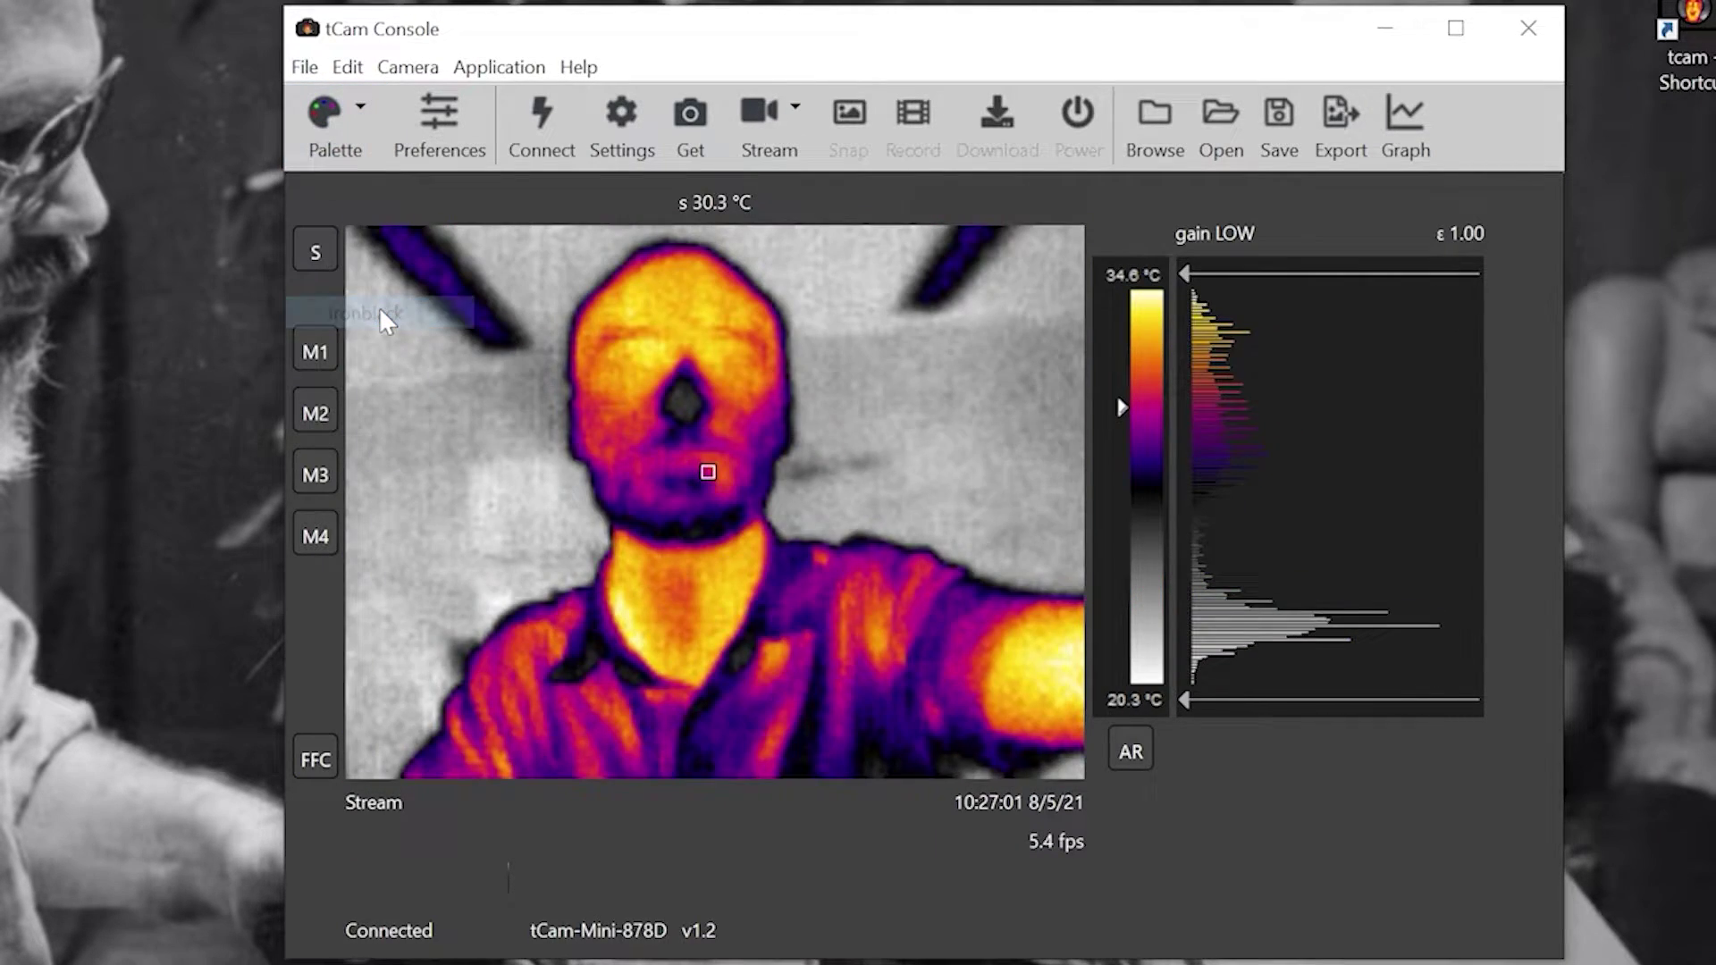
Step: Switch the thermal view to the blue-to-orange-to-white palette and capture a single image from the camera
click(341, 127)
click(384, 339)
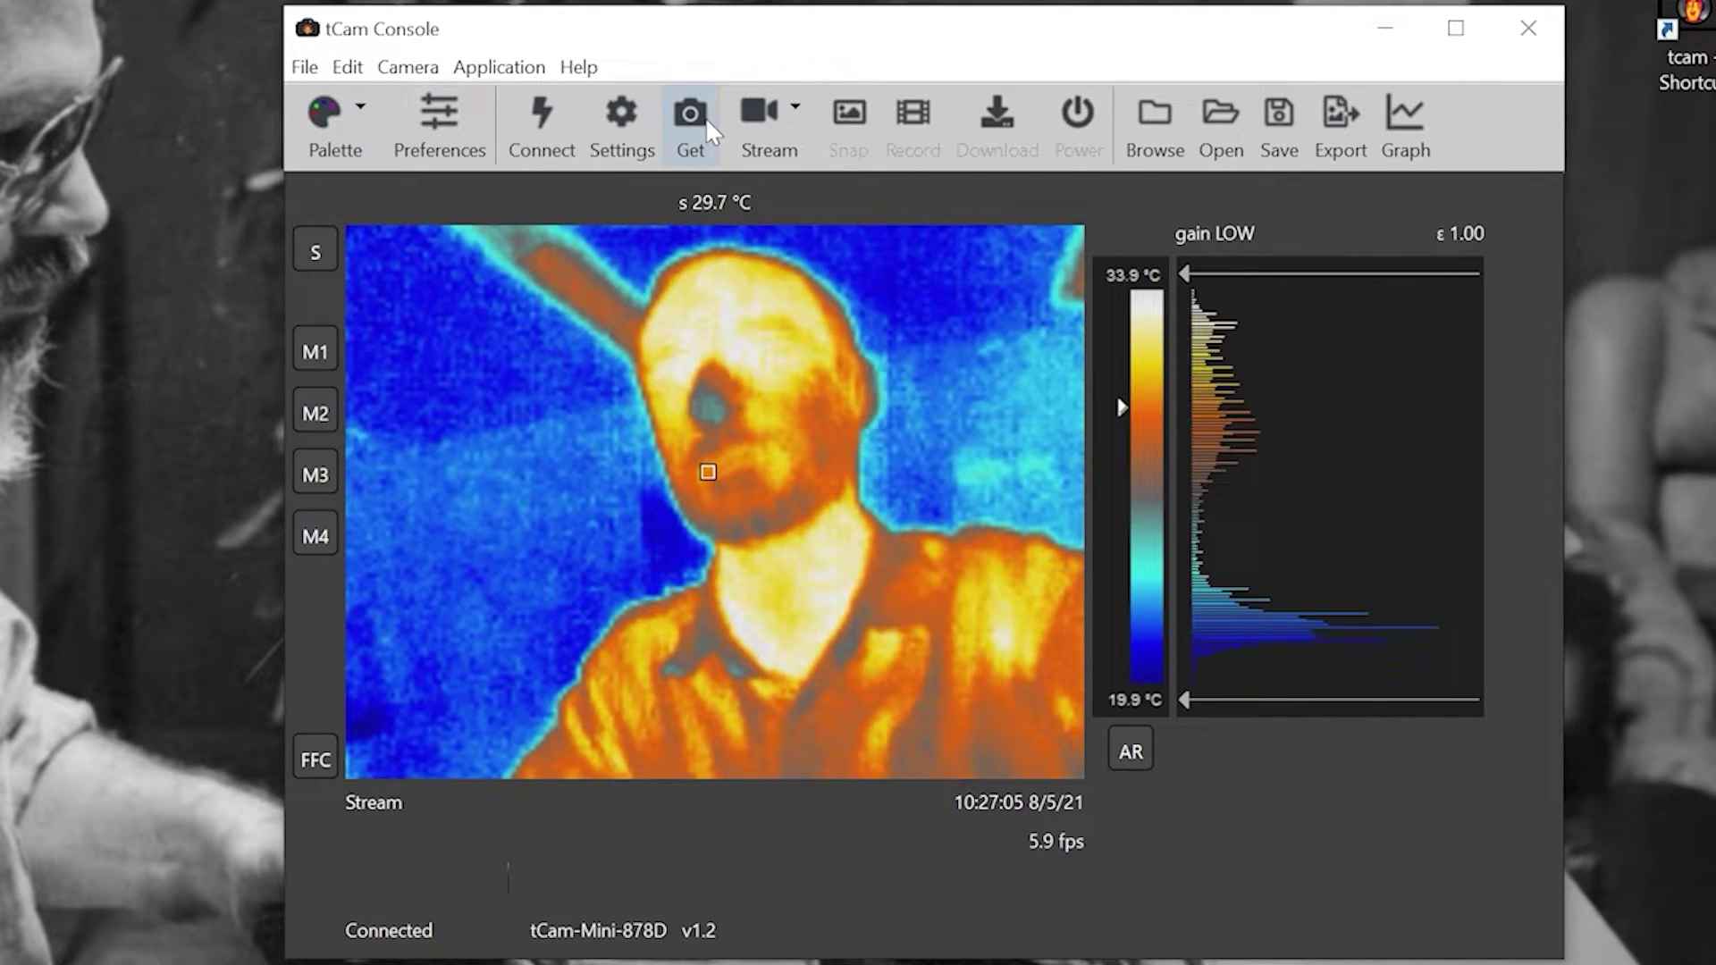
click(705, 118)
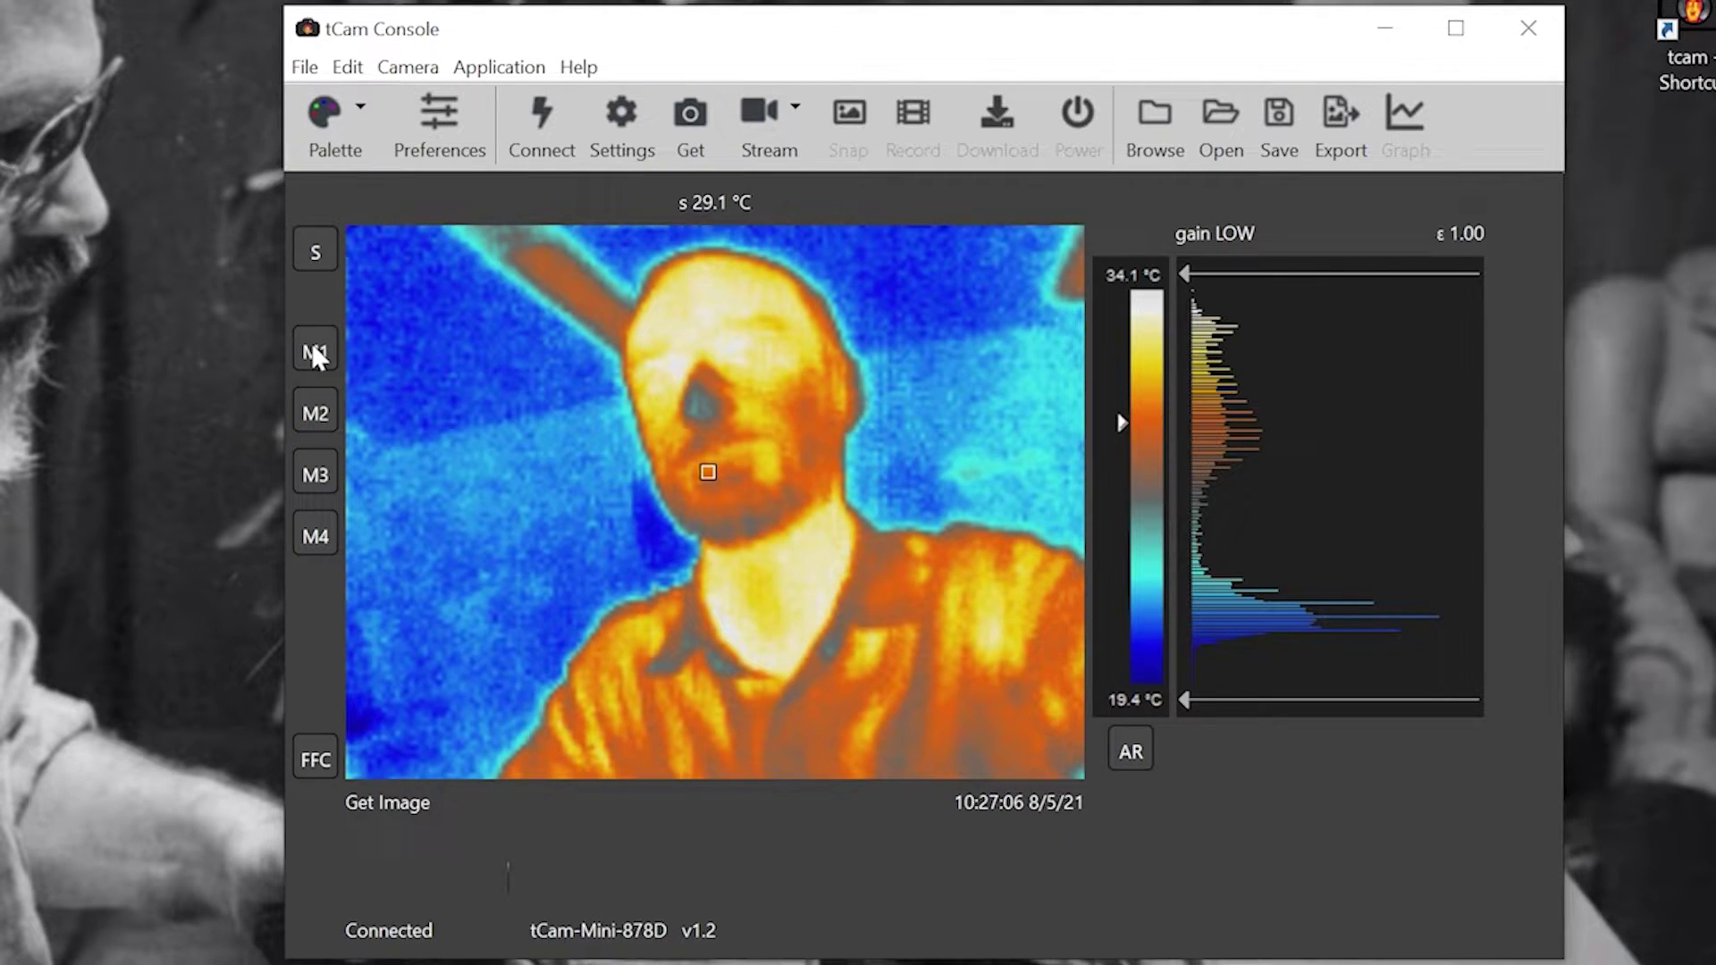
Step: Place markers M1 on the background right of the head, M2 on the ceiling beam, M3 on the left background and M4 near the collar
click(983, 318)
click(319, 402)
click(563, 276)
click(317, 479)
click(479, 537)
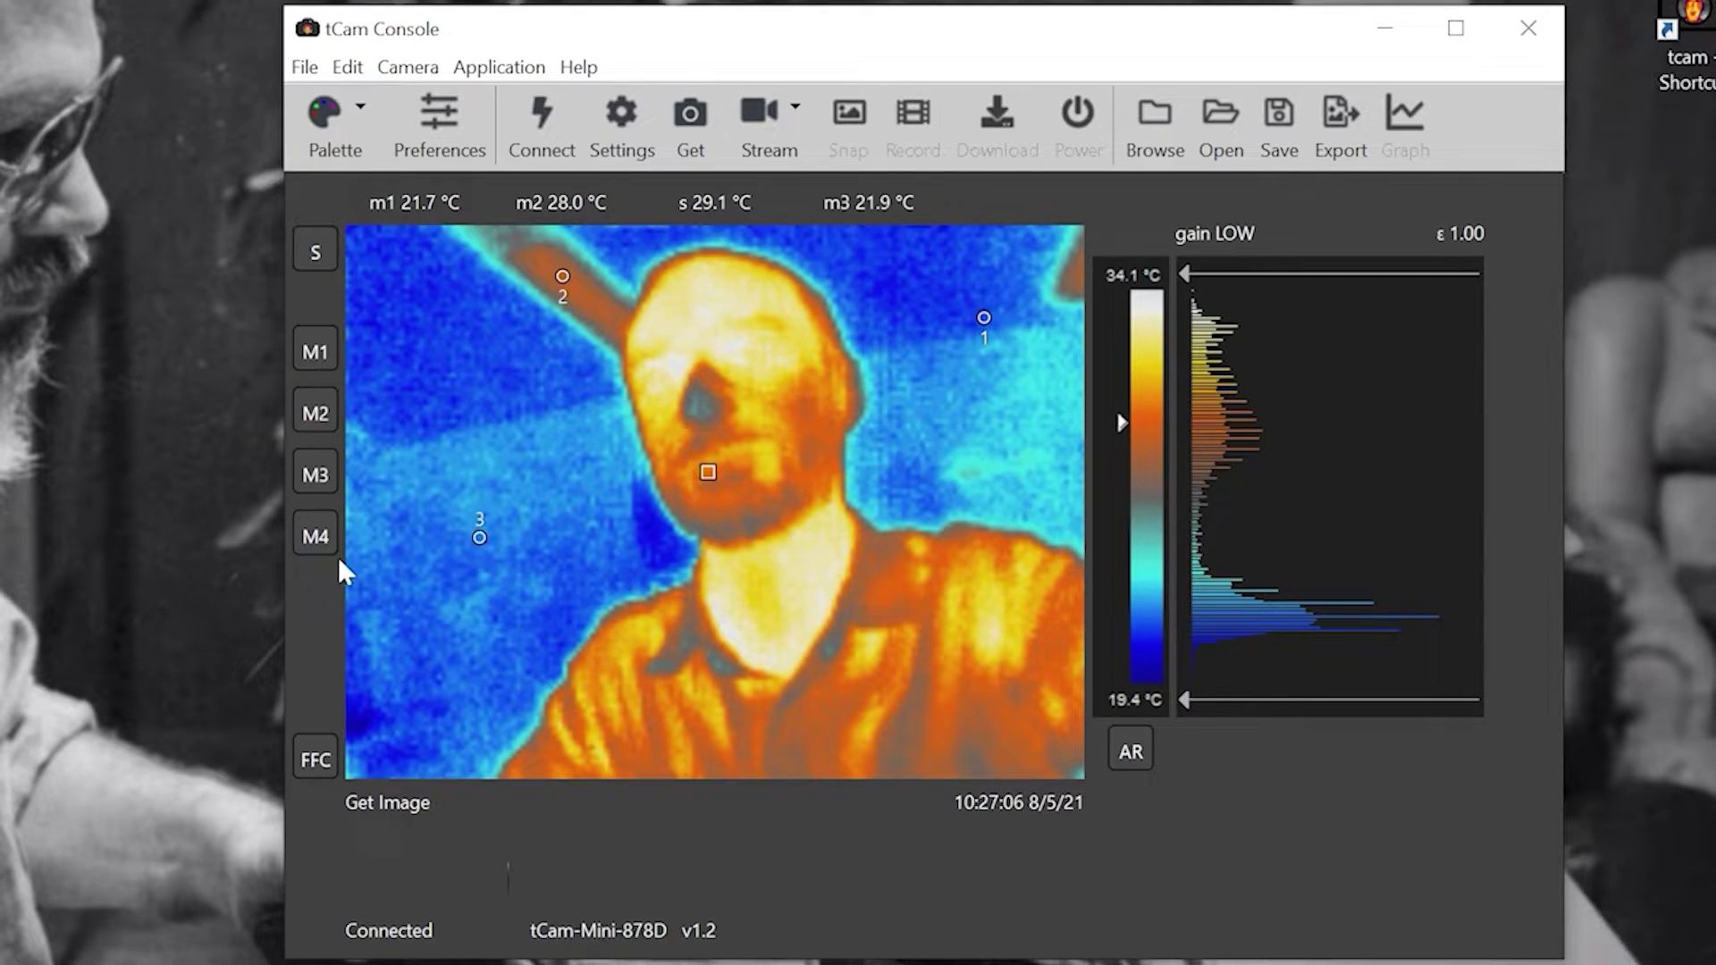
click(677, 613)
Step: Remove temperature markers M1, M2, M3 and M4 from the captured image
click(313, 351)
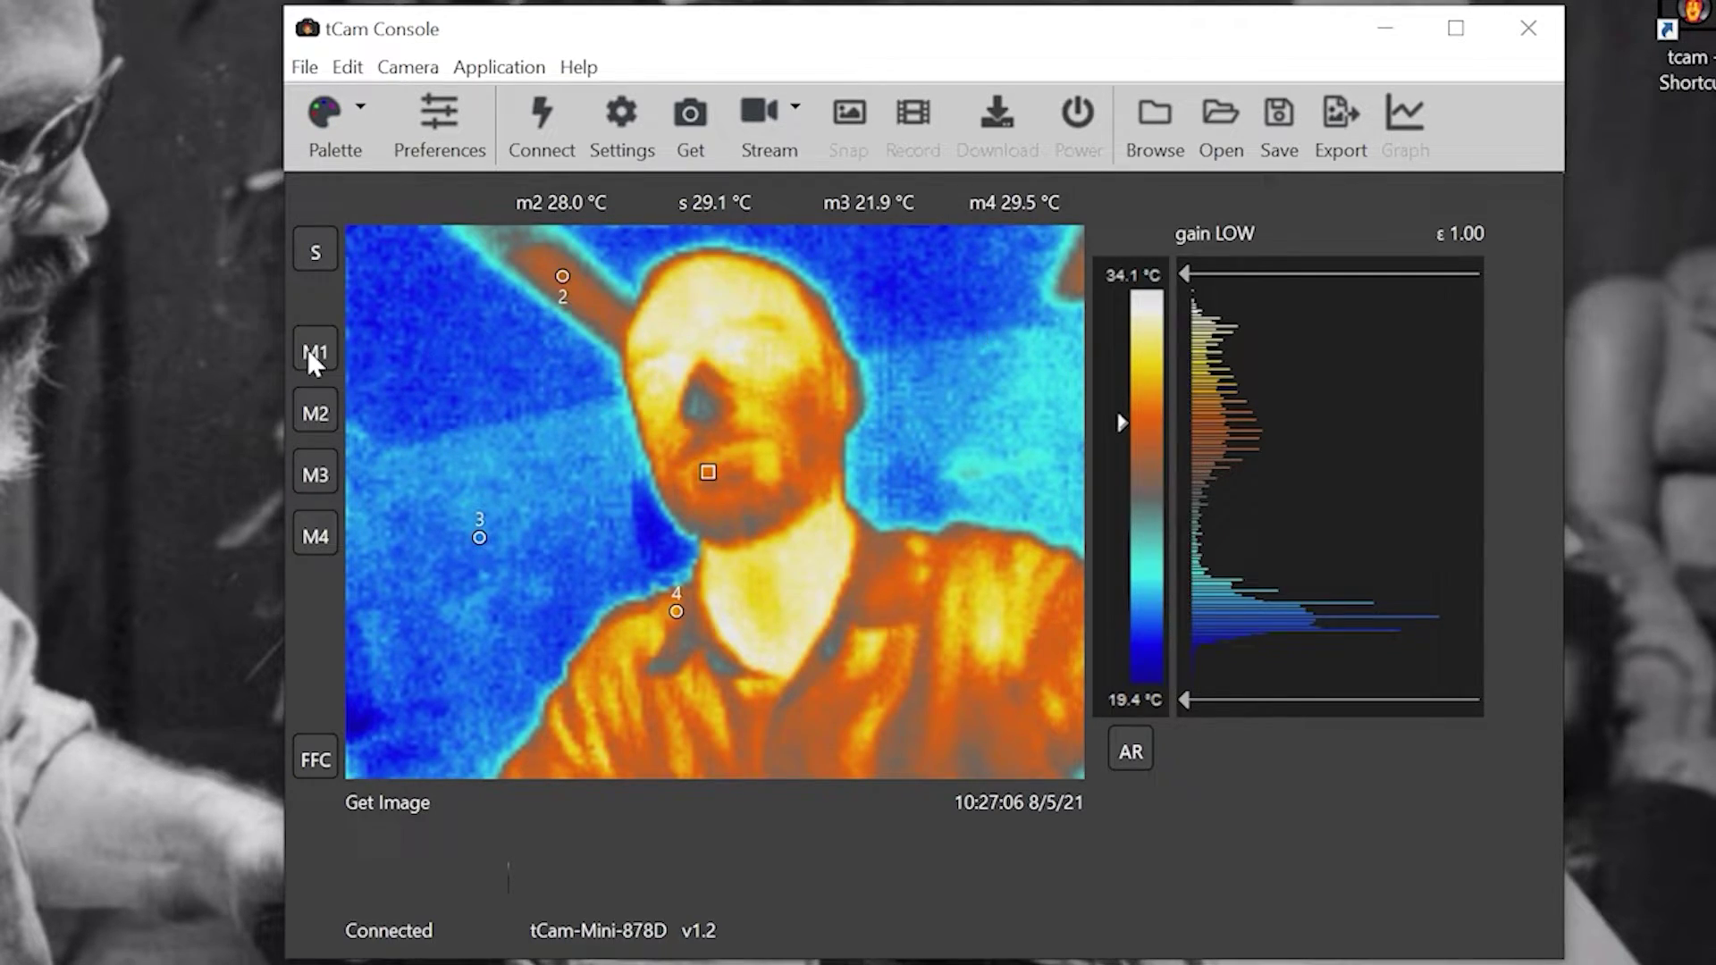
click(310, 413)
click(327, 483)
click(327, 541)
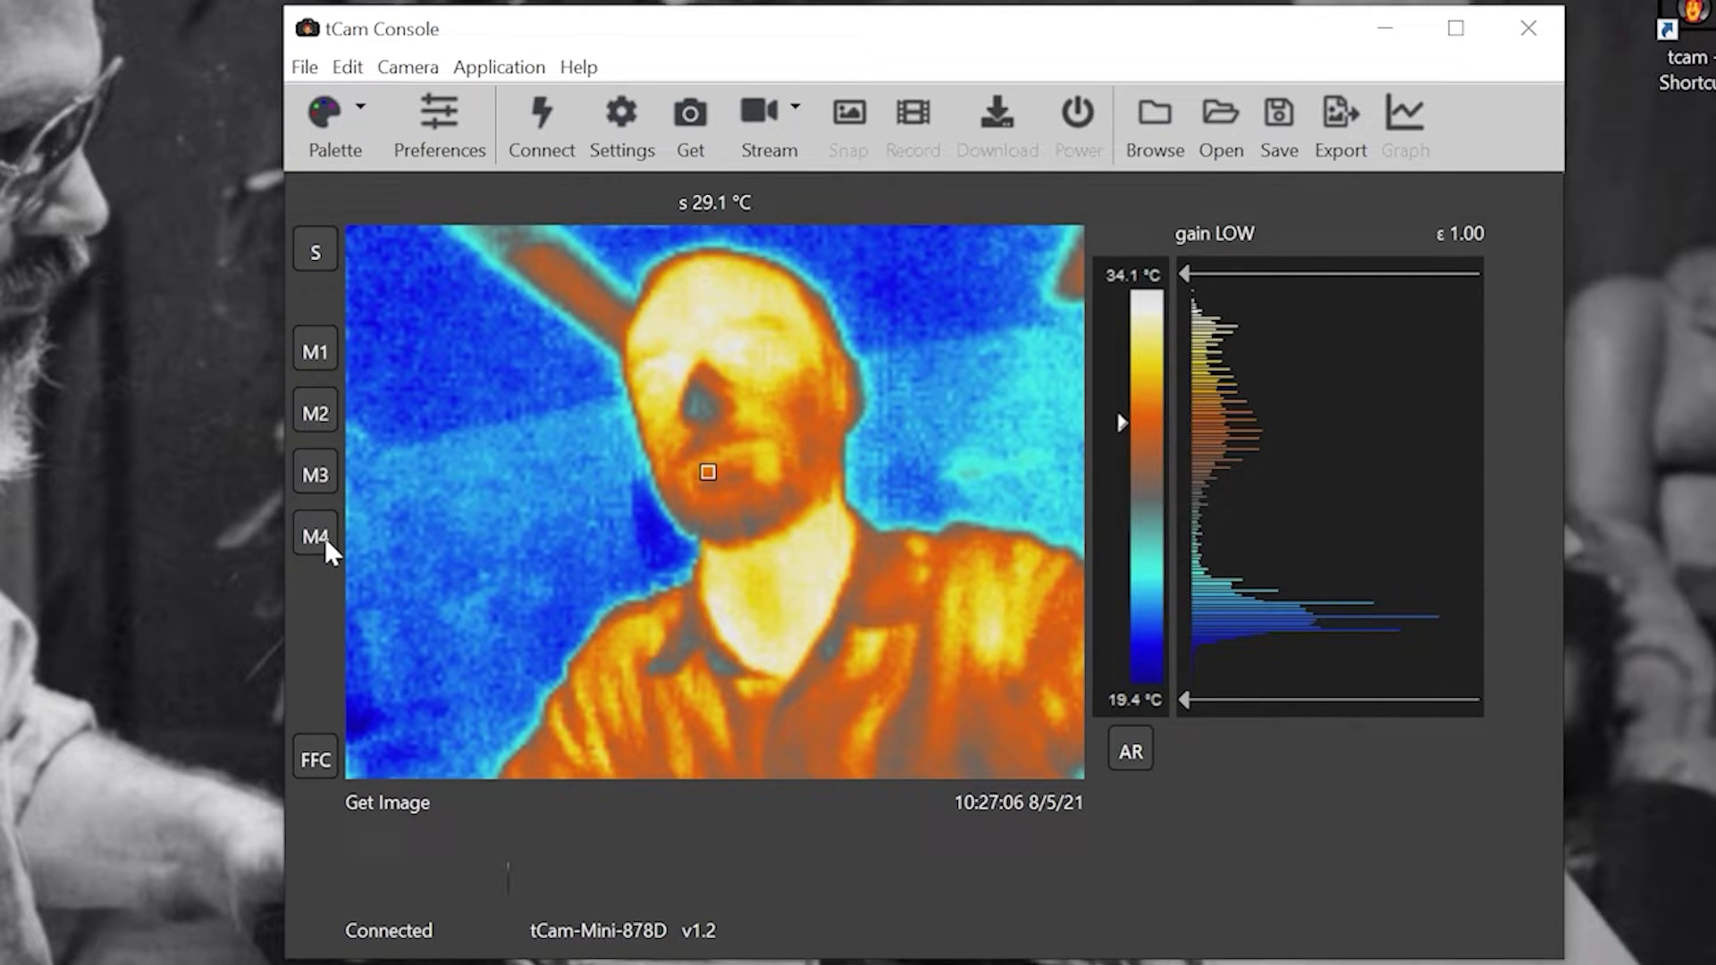
Step: Restart the live stream and reposition the spot meter slightly below and left of the image center
click(781, 118)
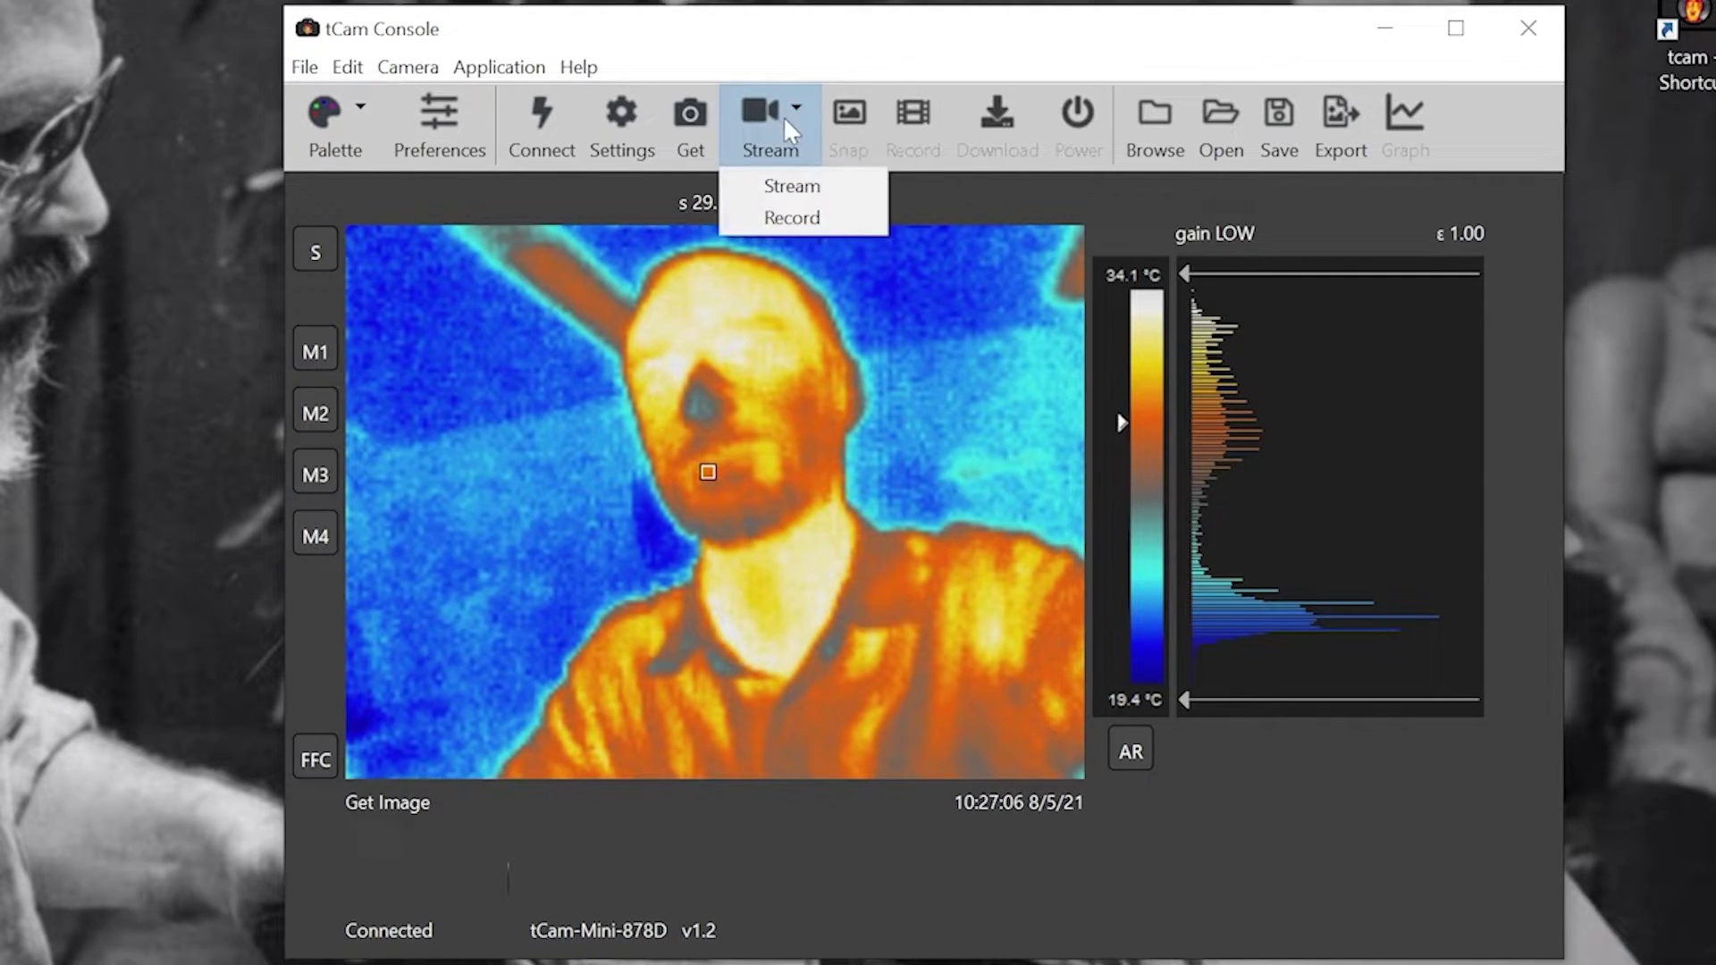
click(806, 184)
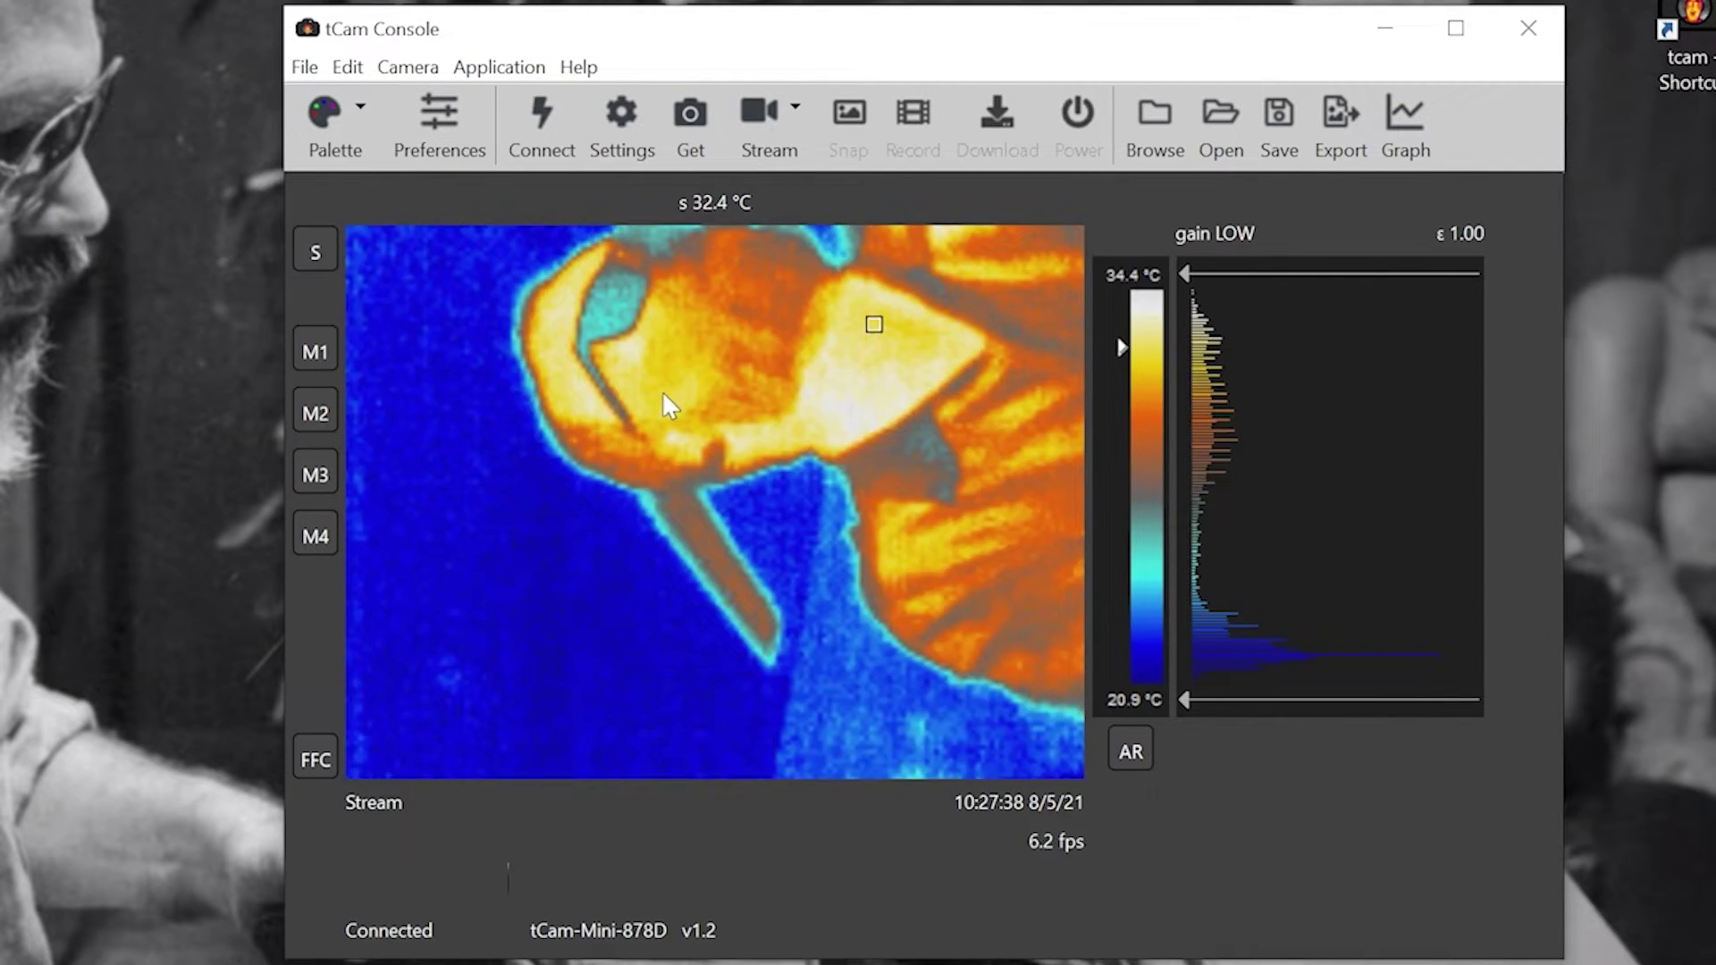
click(663, 394)
click(317, 253)
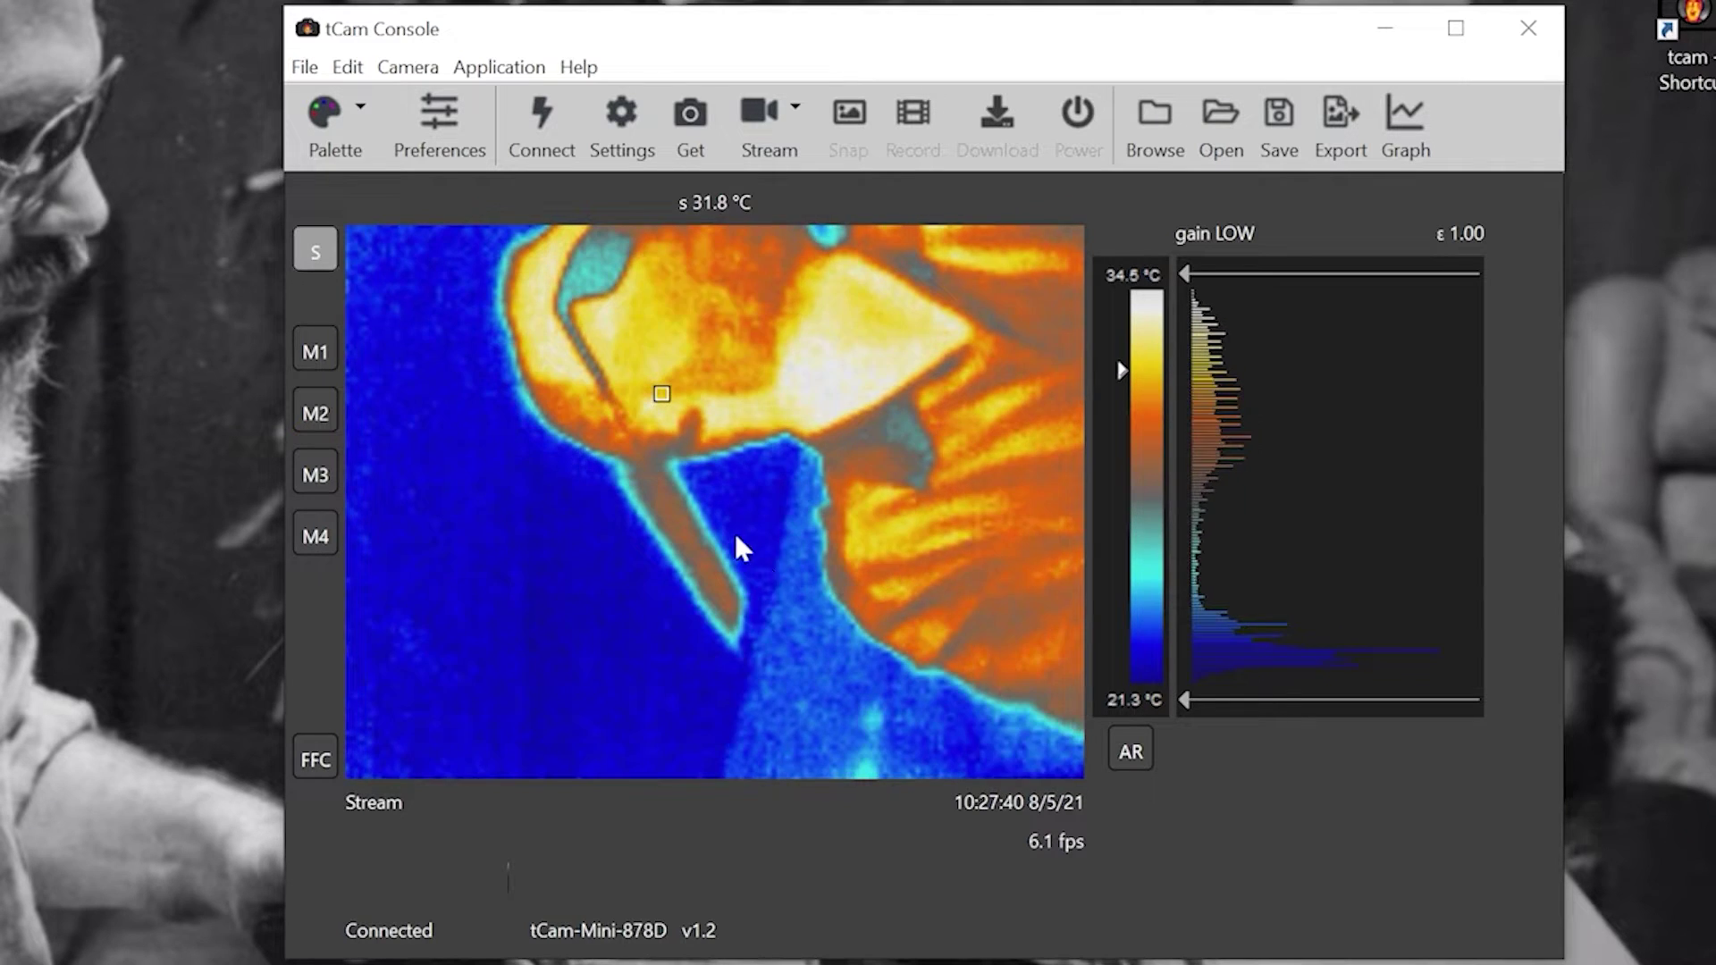
click(679, 545)
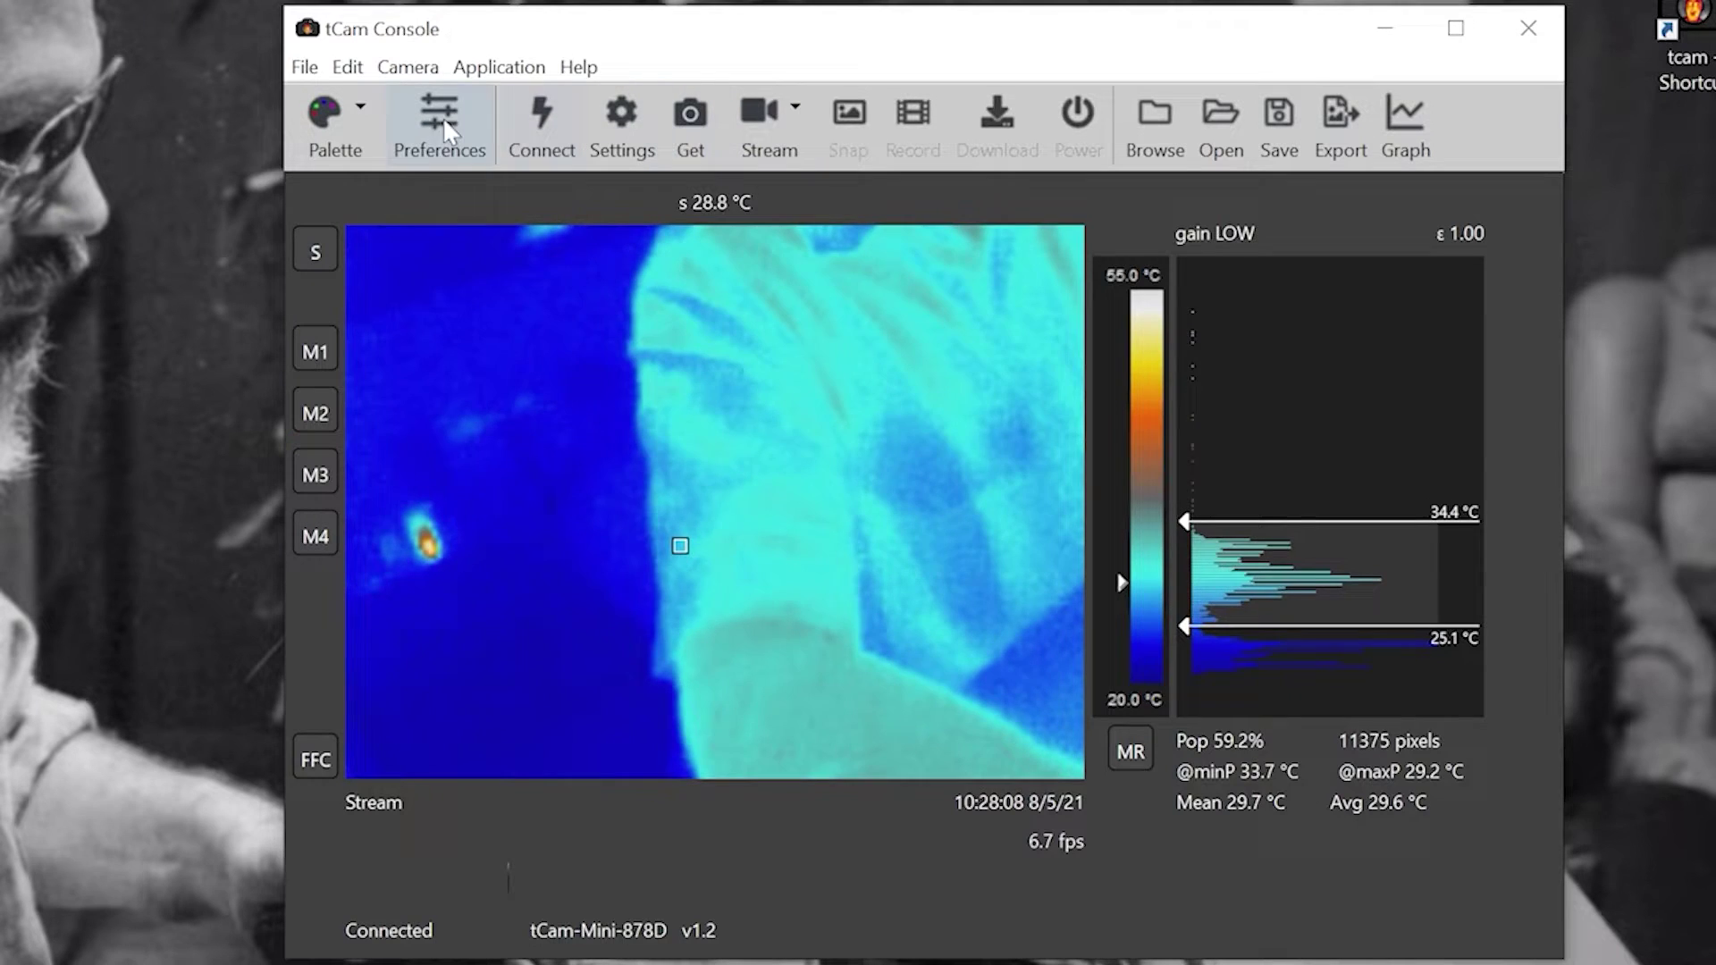
Step: Capture a single thermal image and save it as the tCam data file tCam-image in the Pictures tCam folder
click(684, 127)
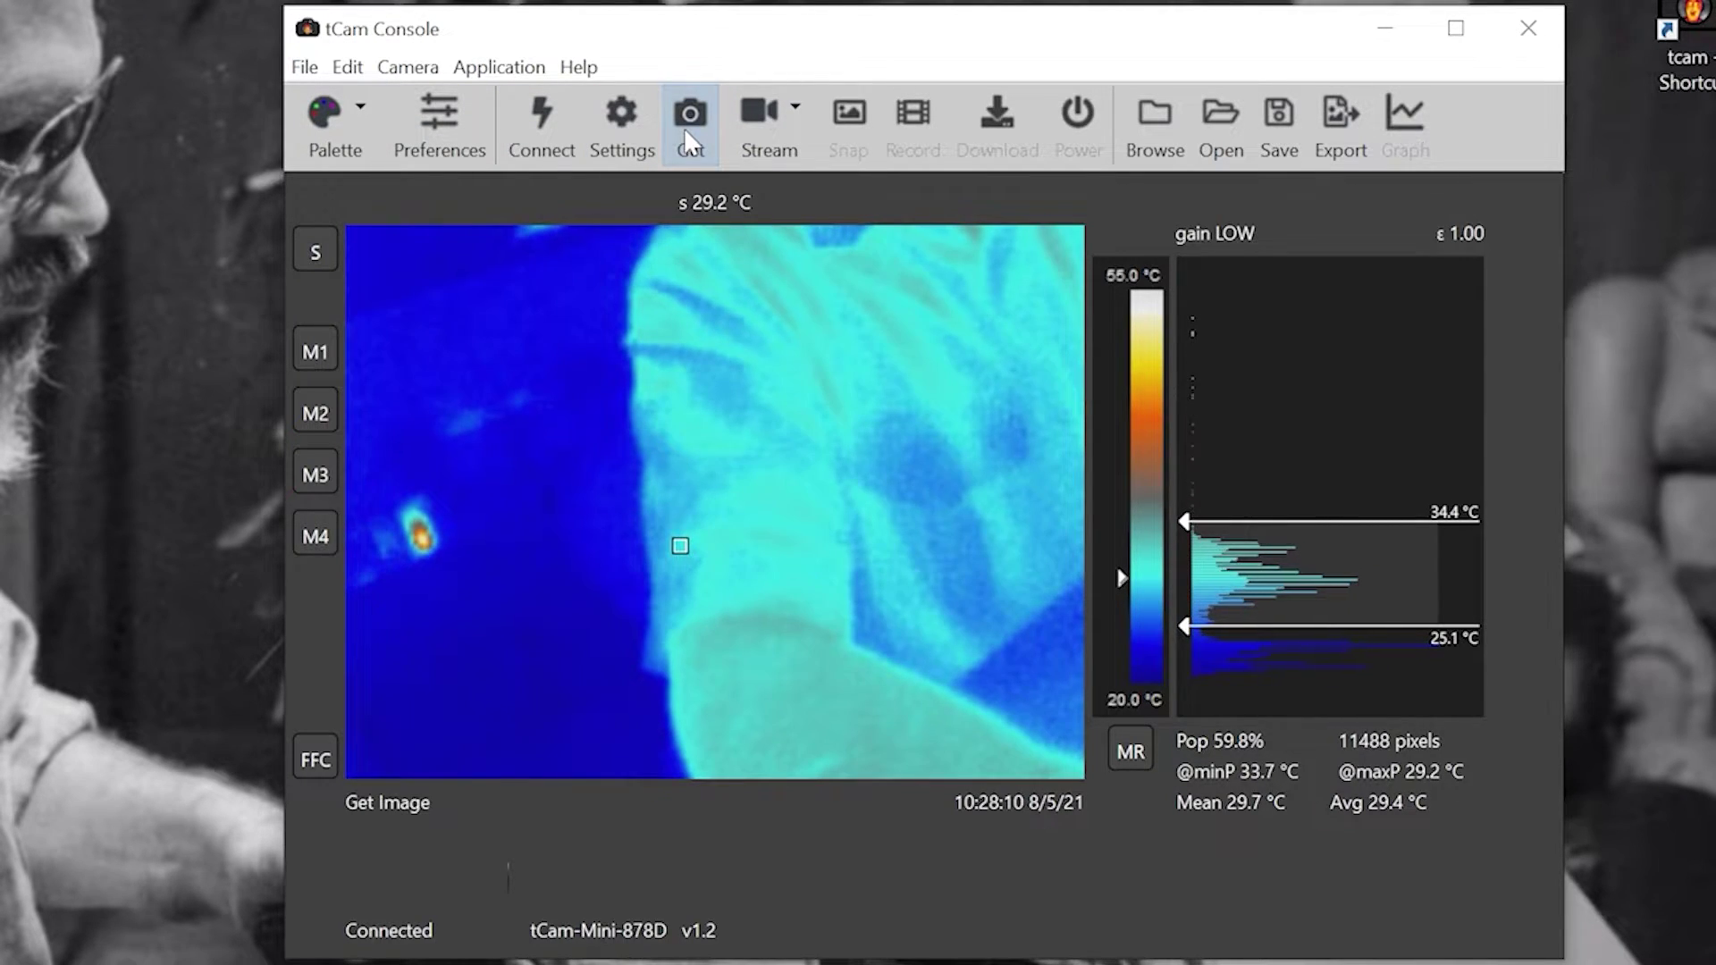
click(309, 70)
click(367, 169)
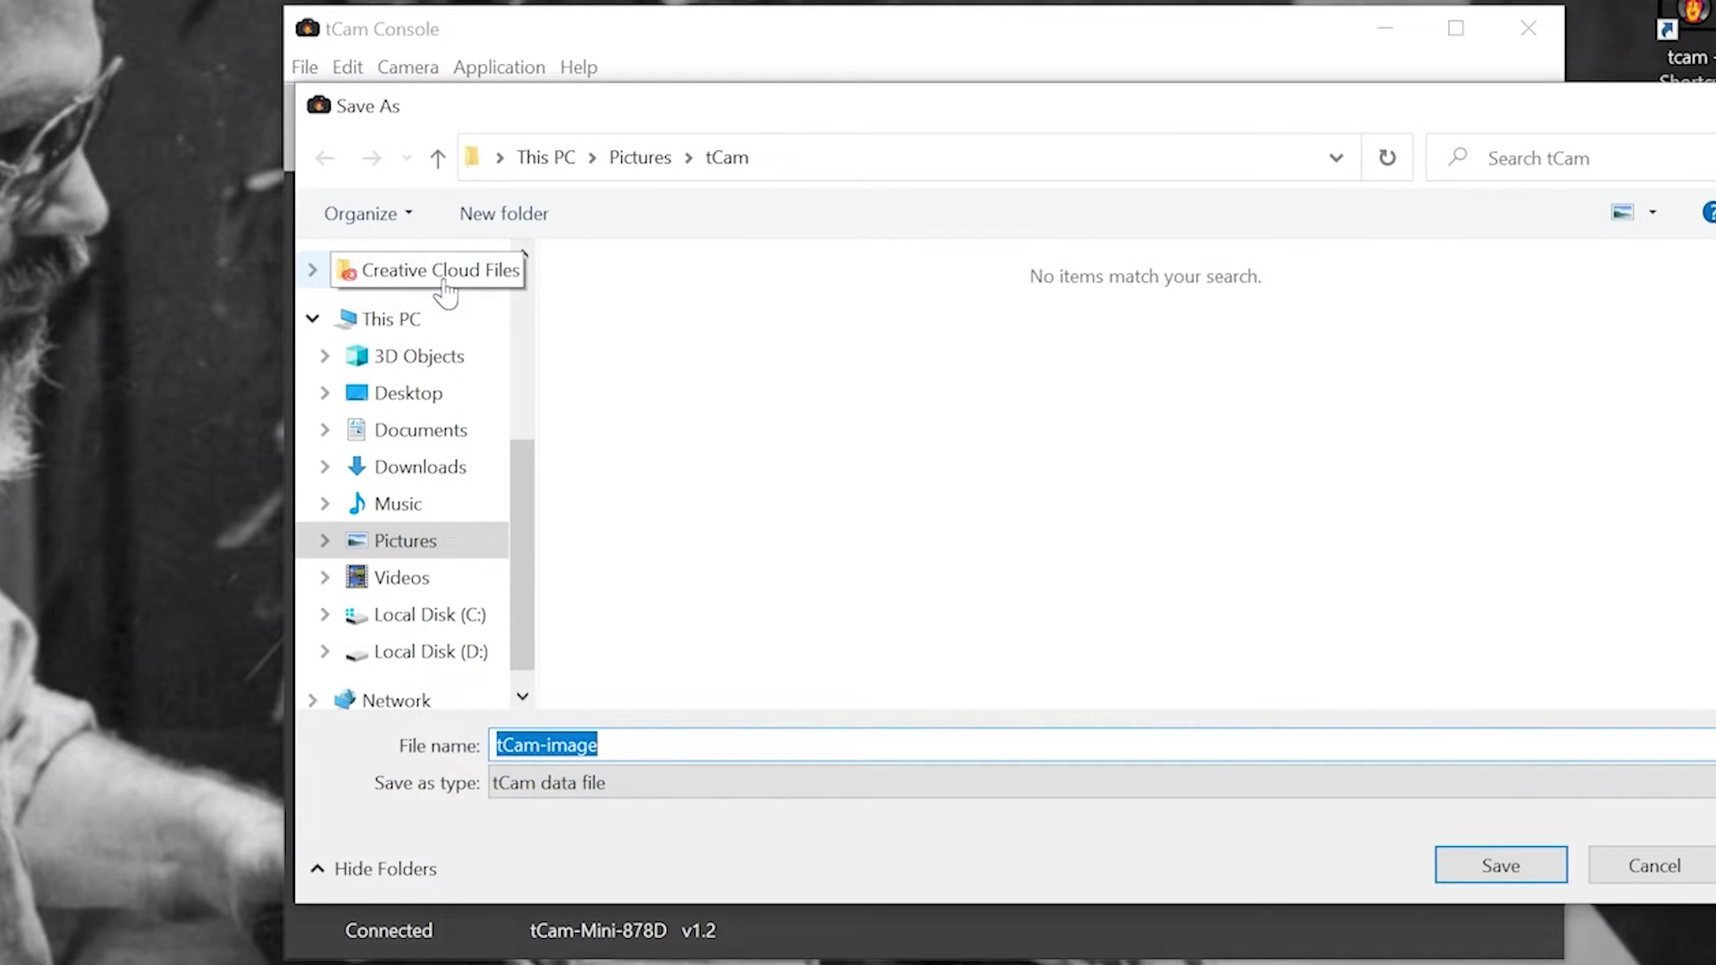
click(1495, 869)
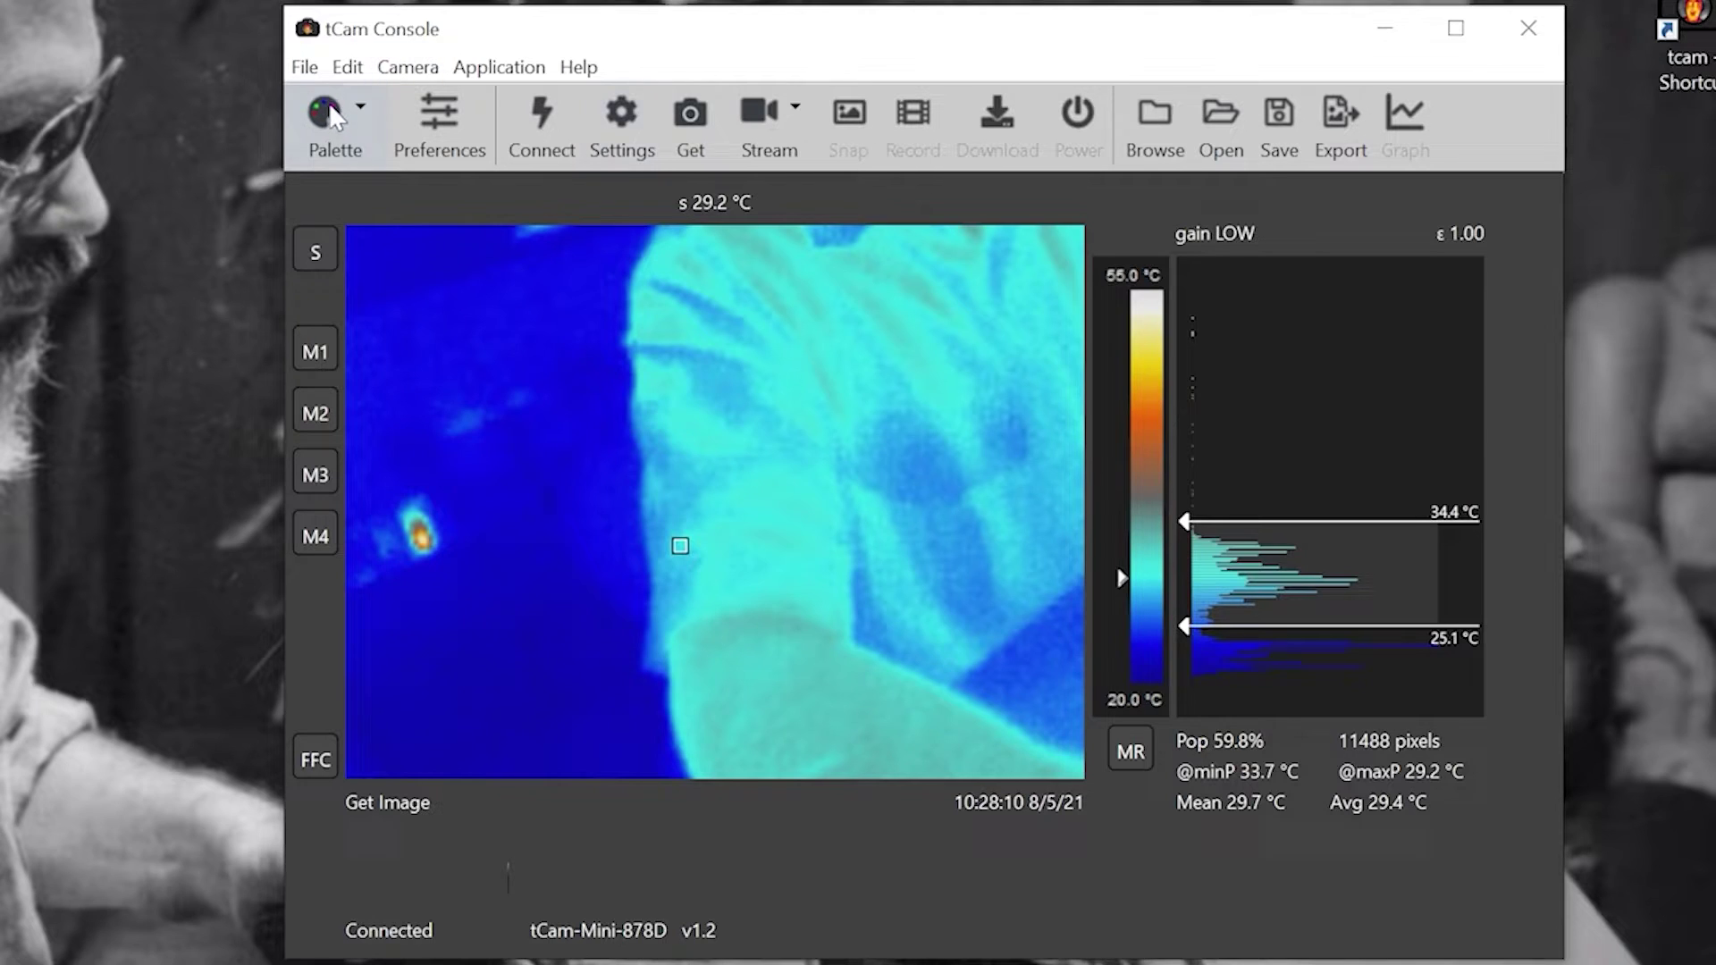
Step: Export the captured thermal image as a JPEG file named image in the Pictures tCam folder
click(309, 69)
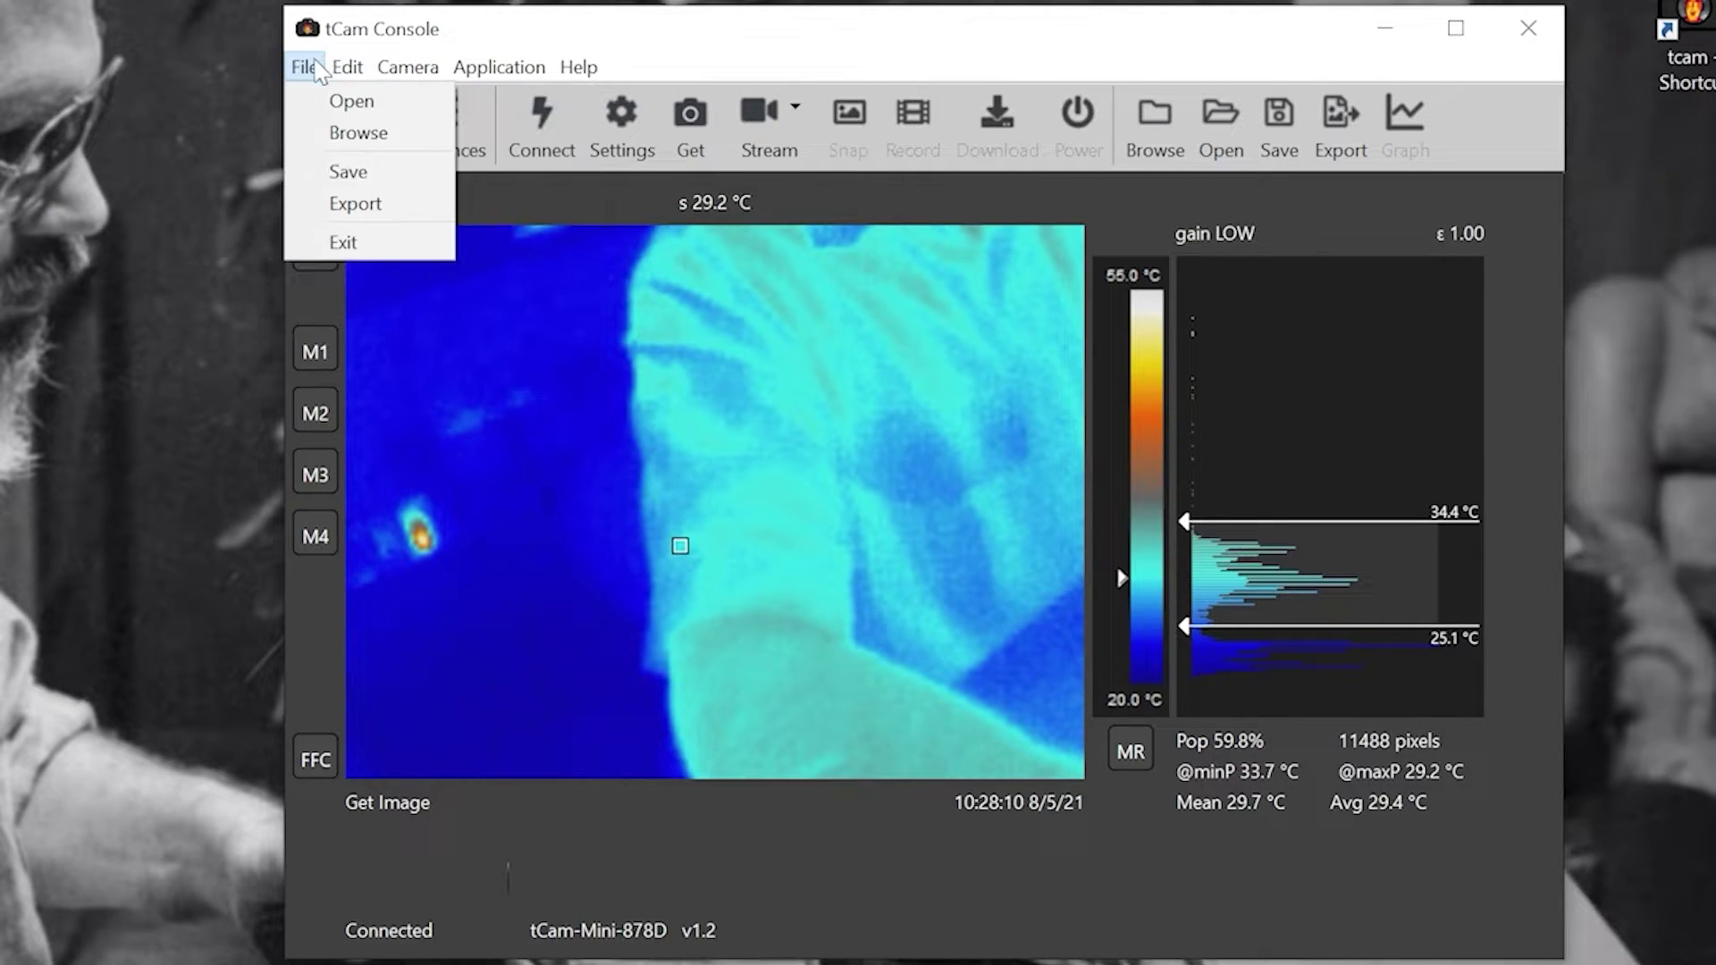
click(348, 203)
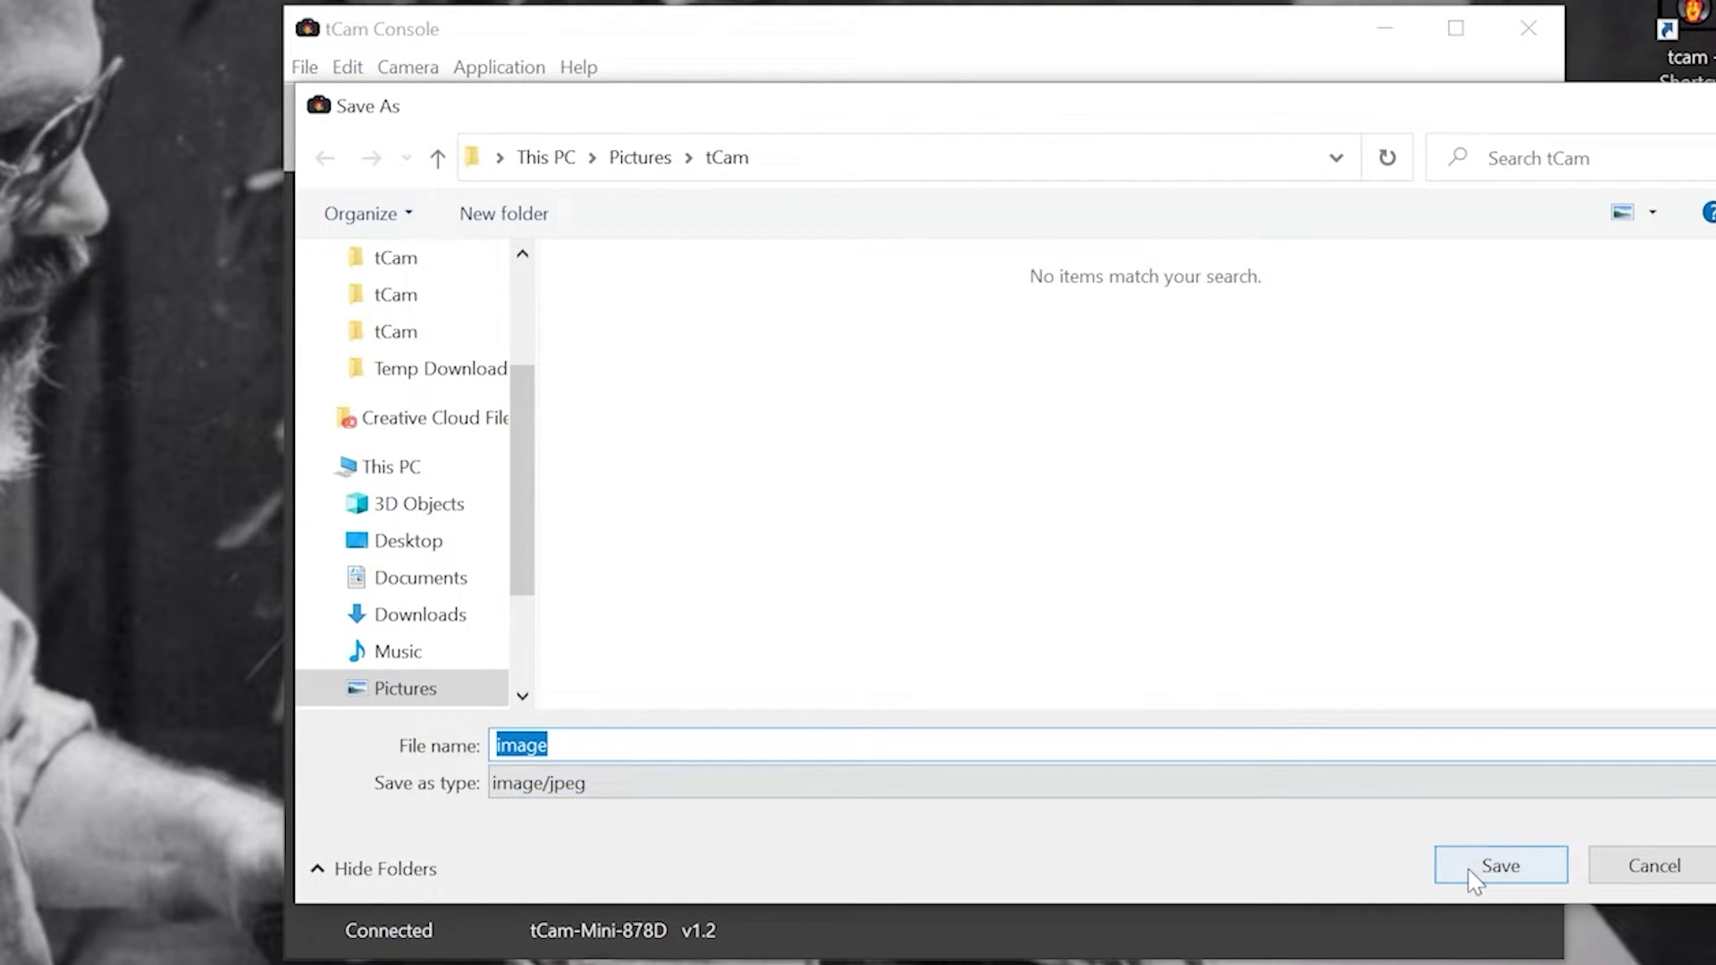
click(1494, 868)
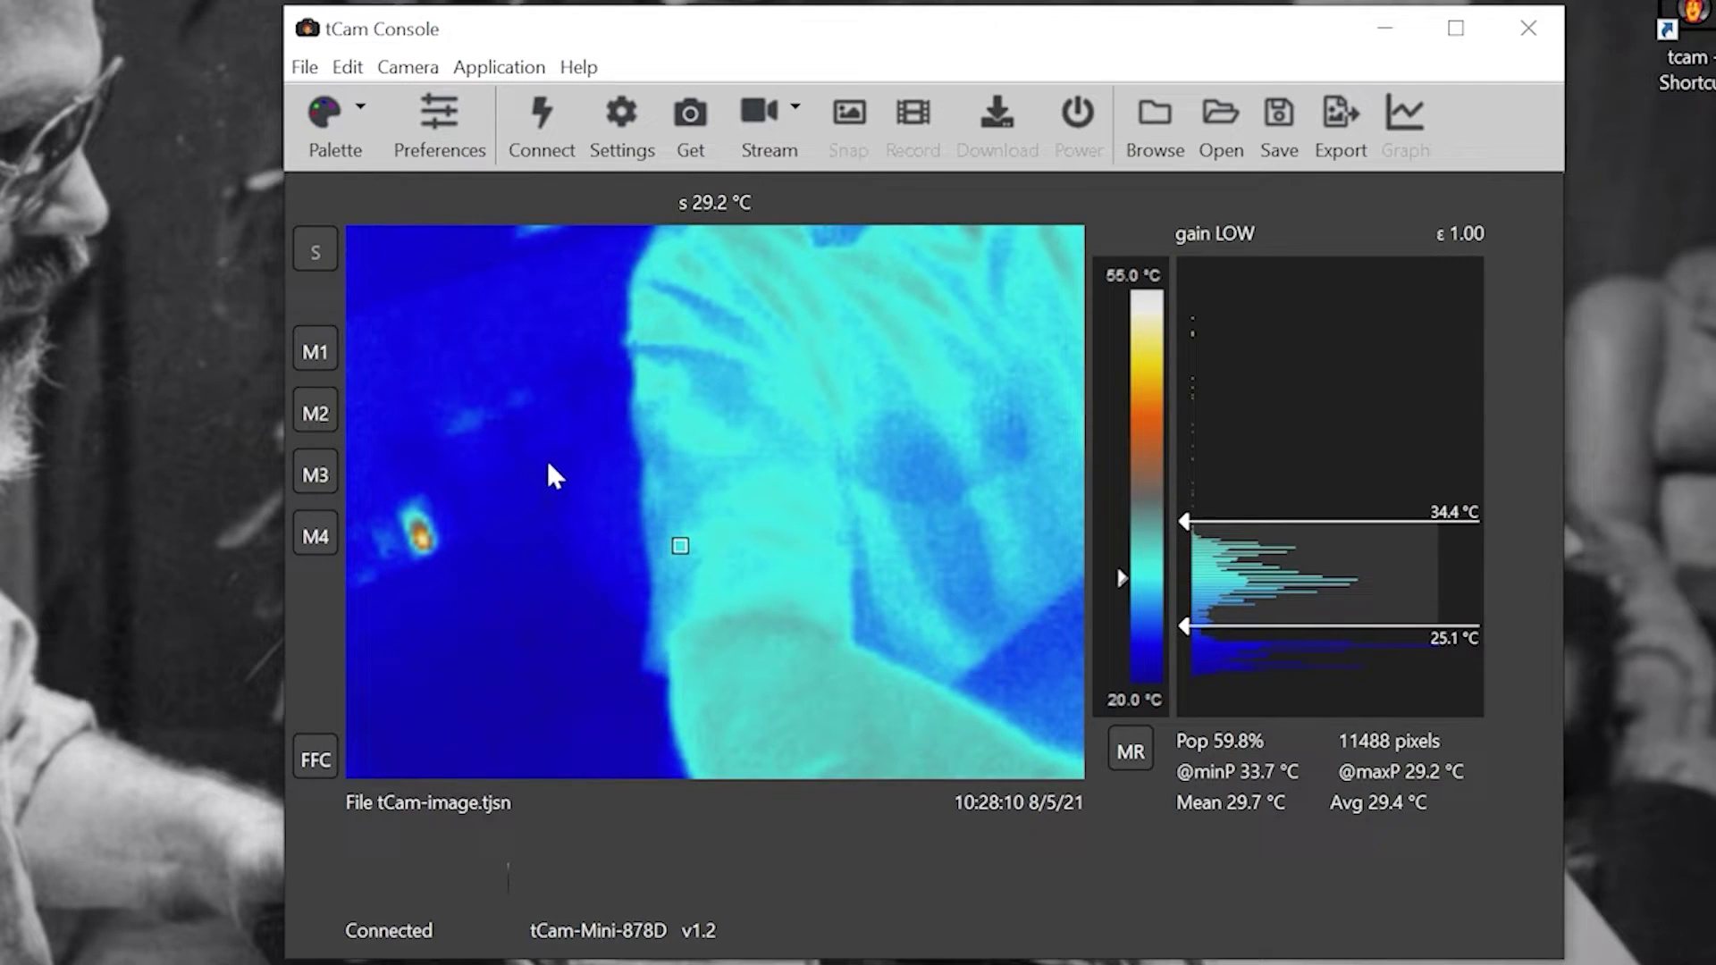
Step: Restart the live stream and open the saved tCam-image data file from the Pictures tCam folder
click(765, 128)
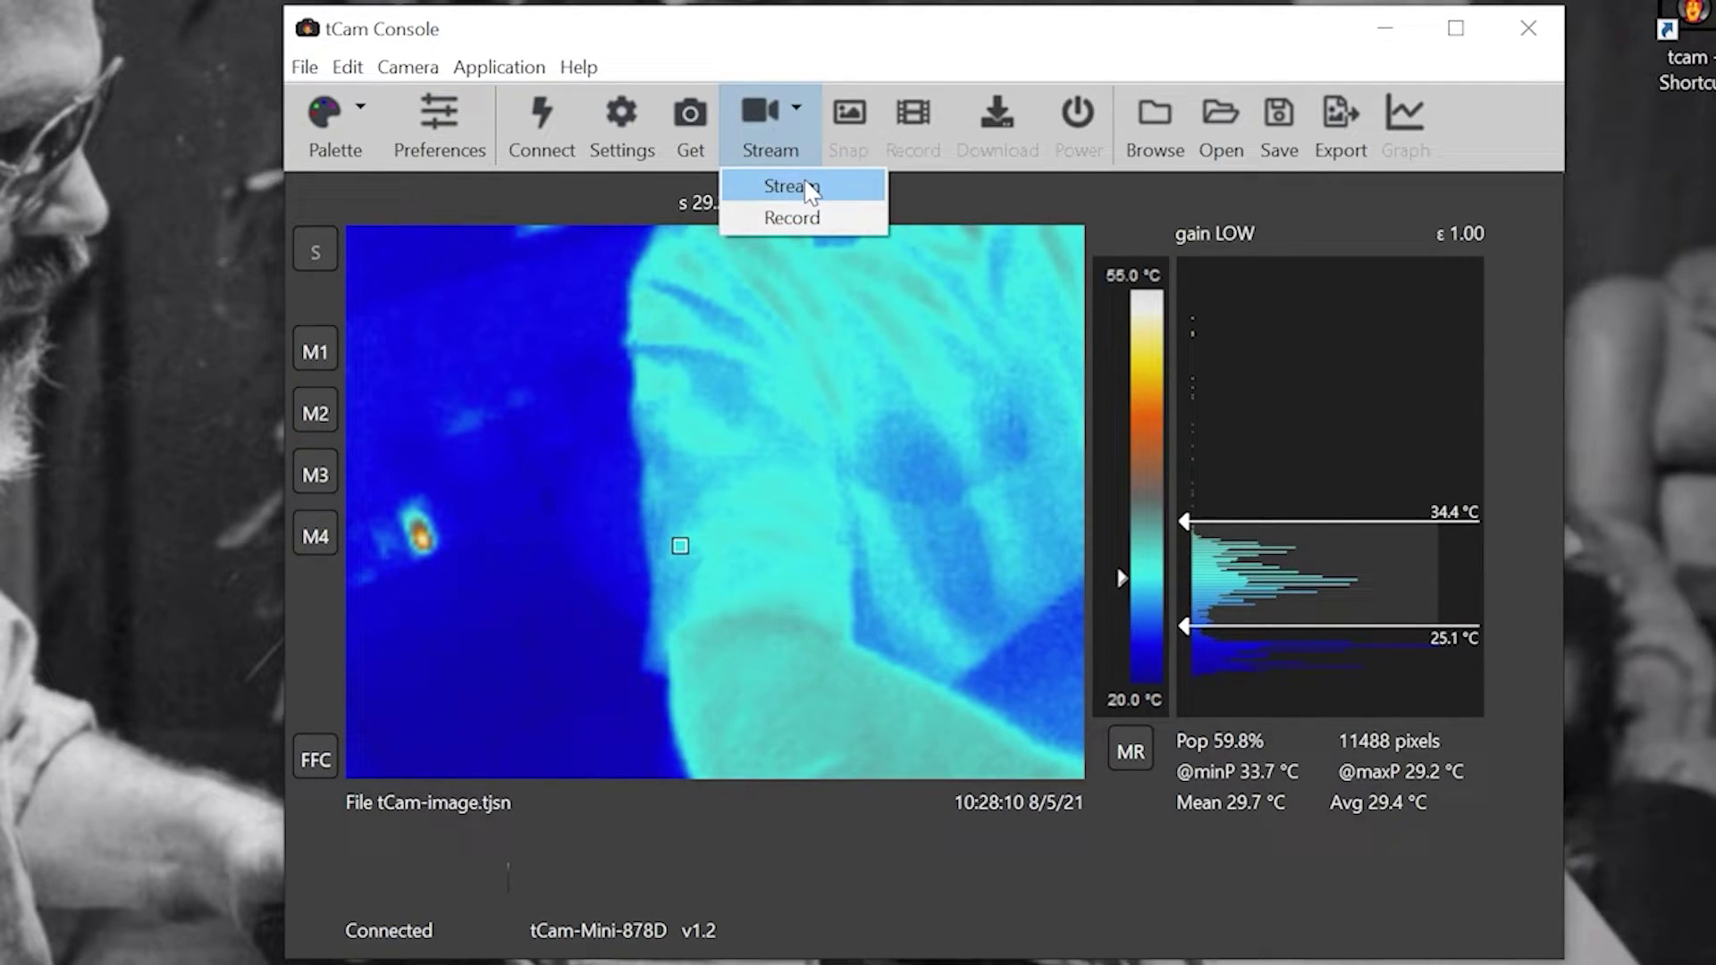
click(809, 188)
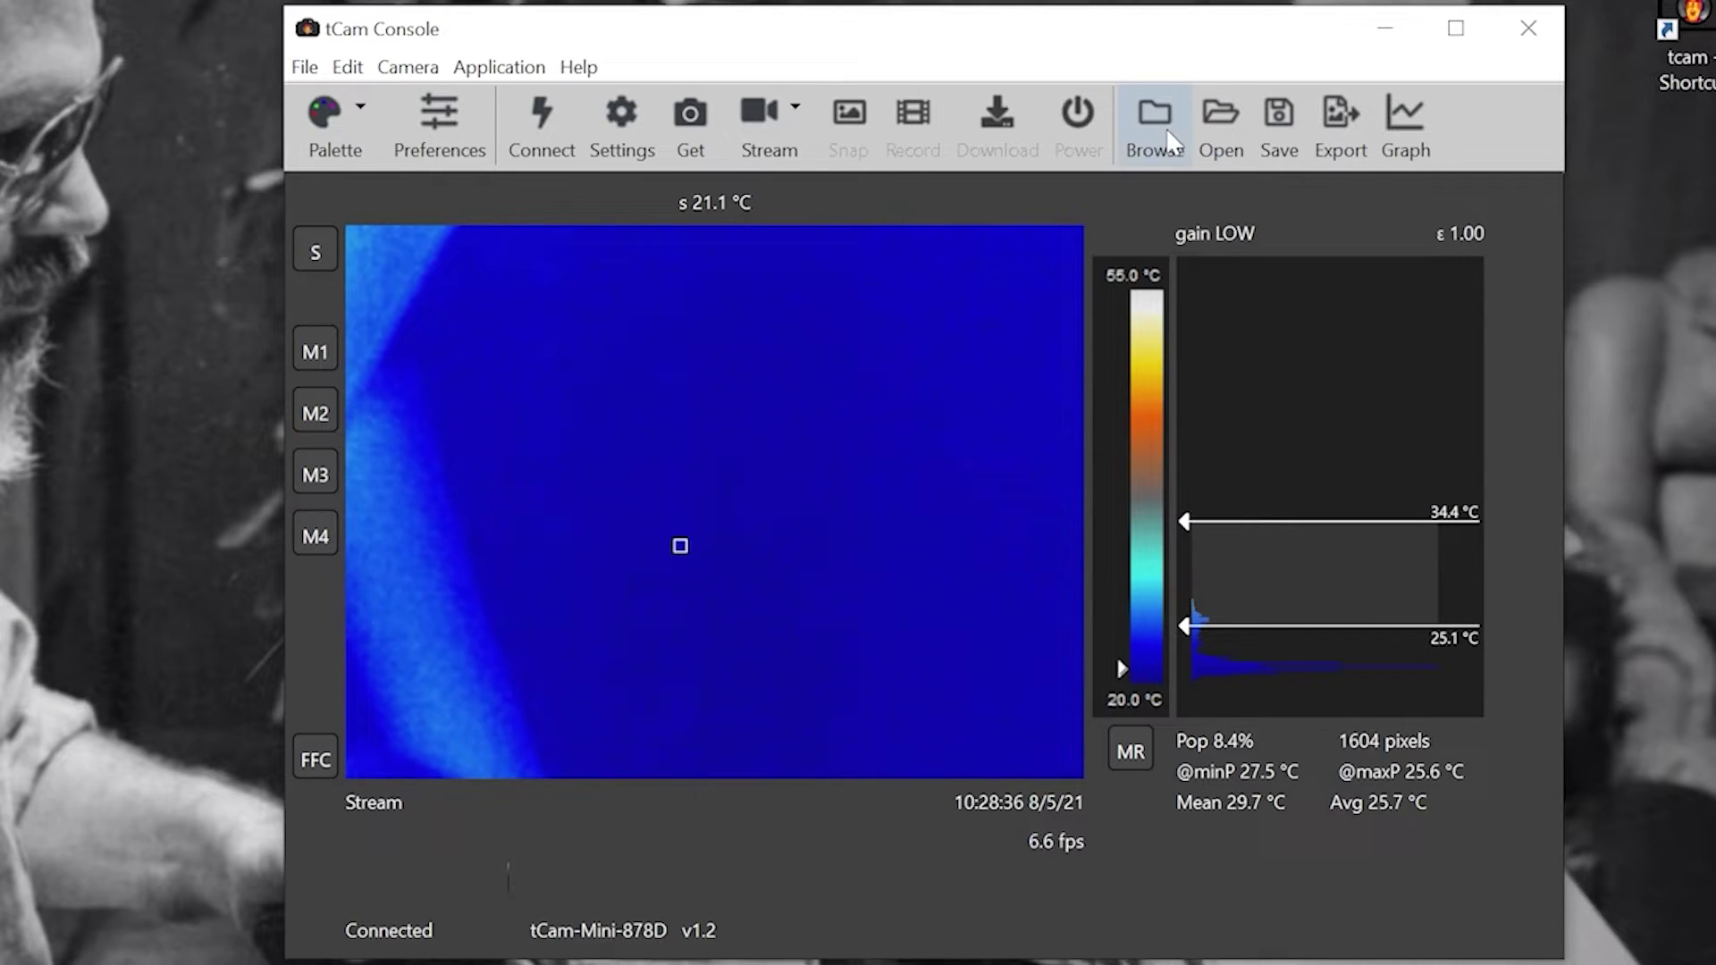
click(1242, 115)
click(679, 309)
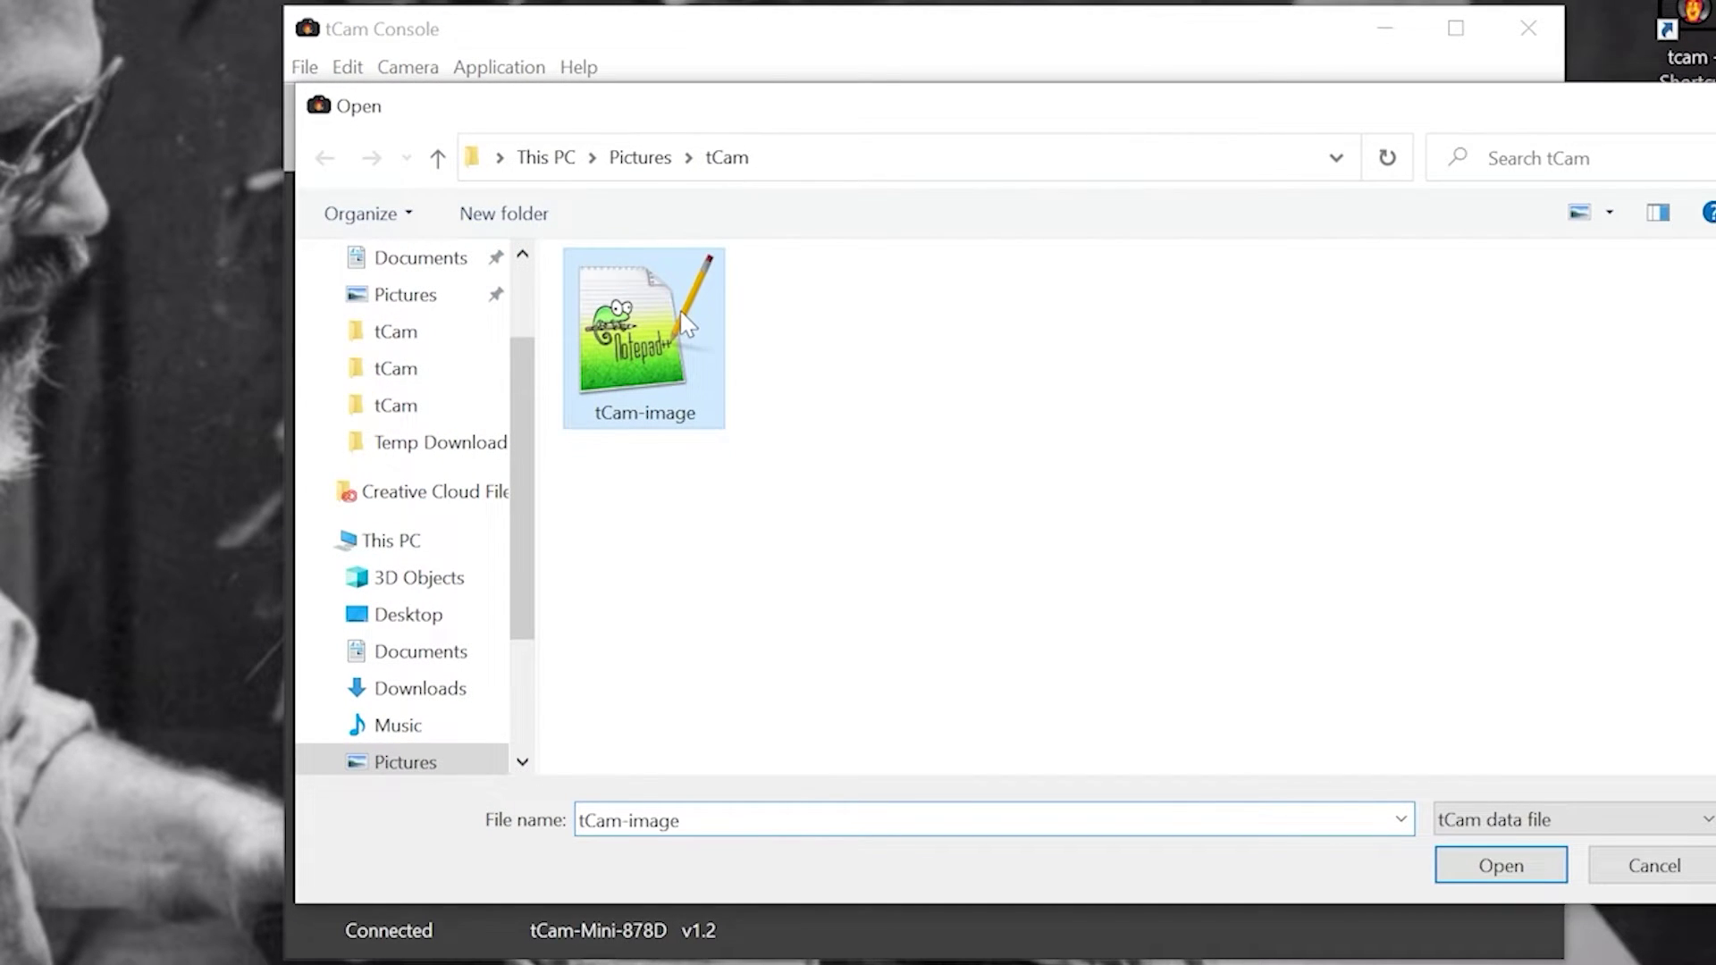
click(1473, 865)
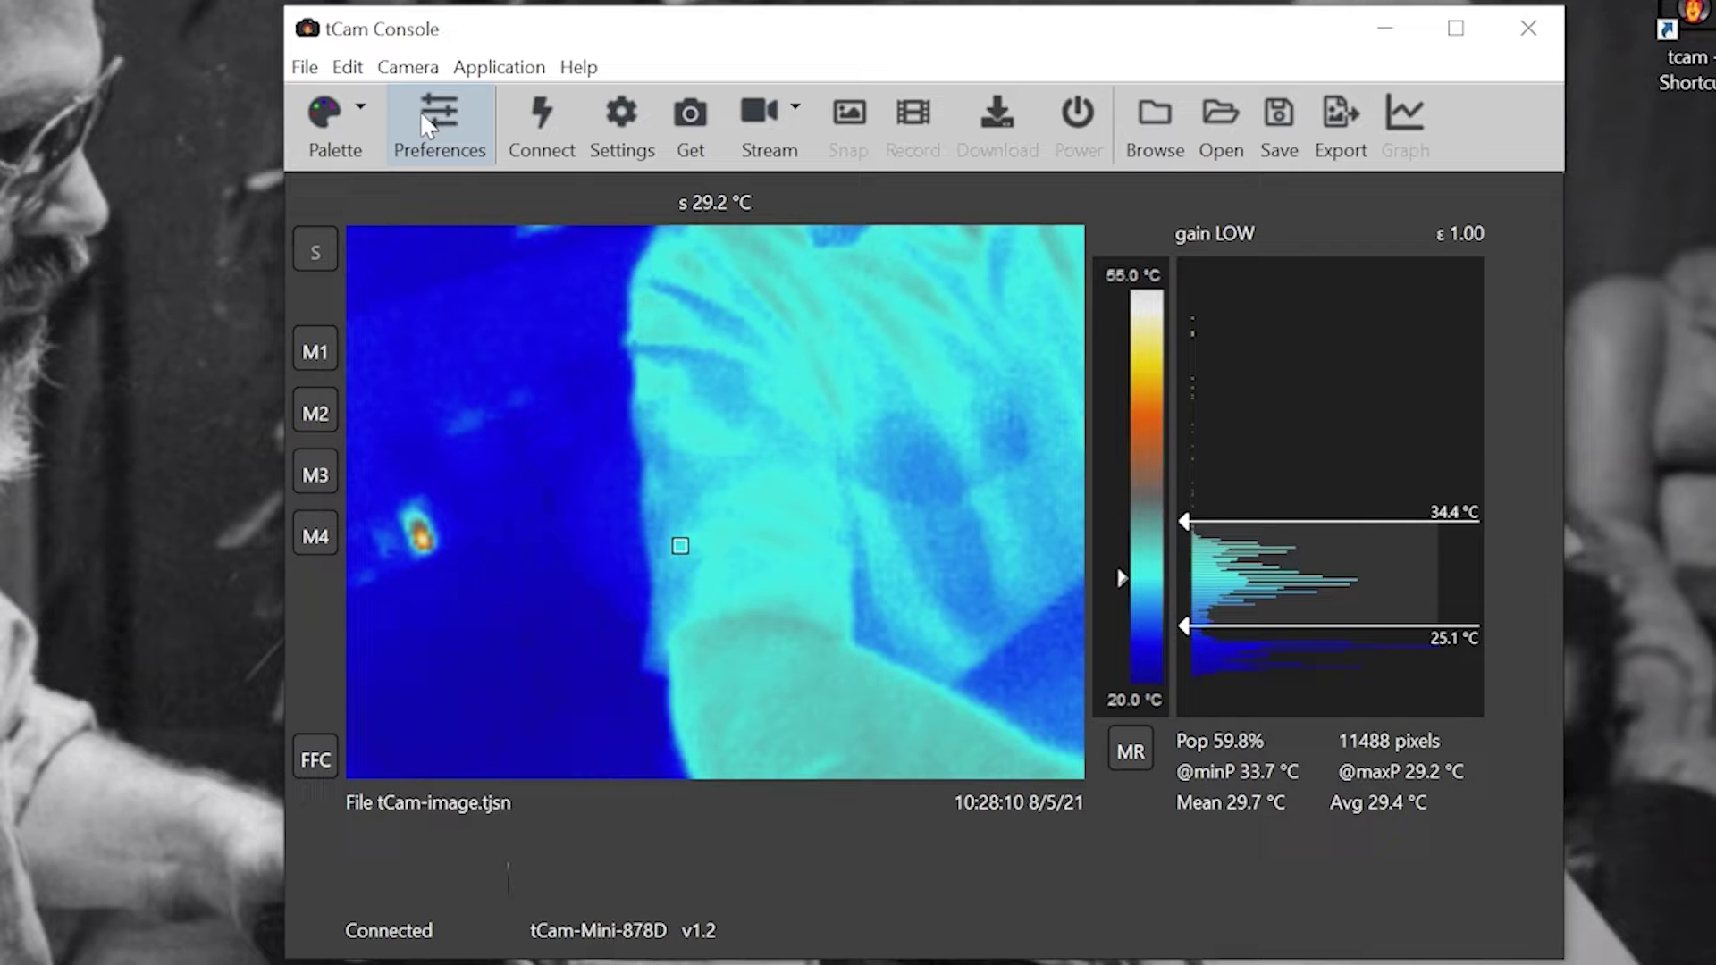
Step: Open the camera settings and look through the emissivity lookup values for the listed materials
click(613, 125)
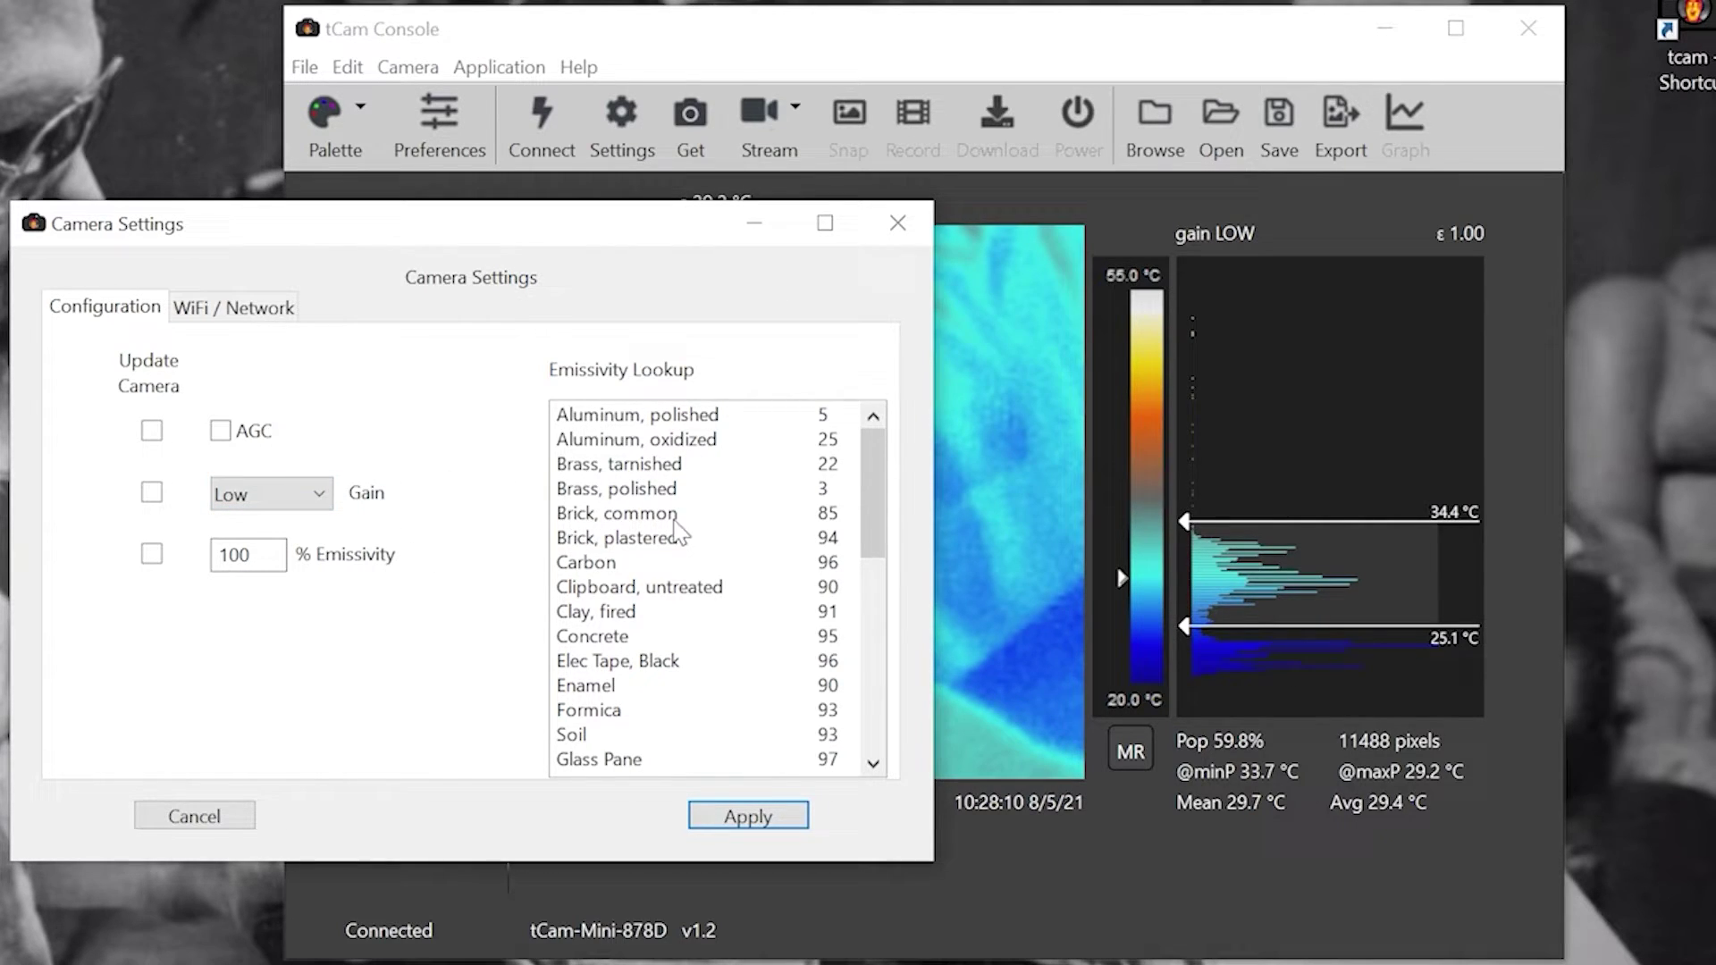
scroll(818, 564, down, 7)
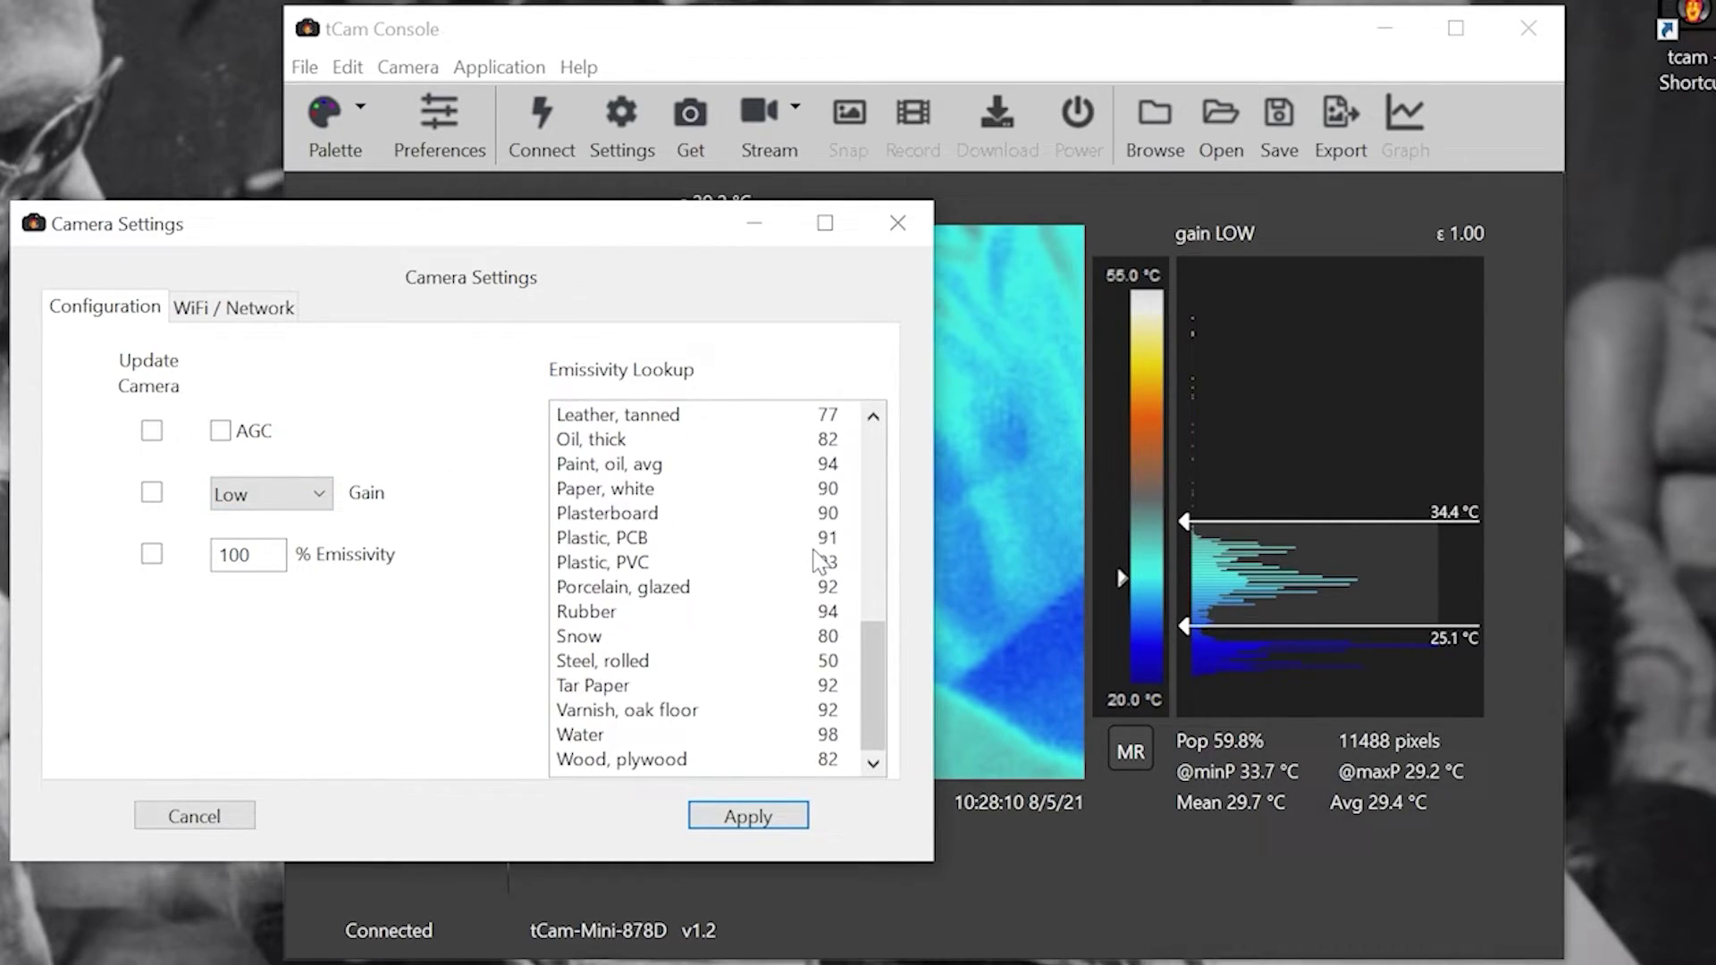
scroll(818, 563, up, 7)
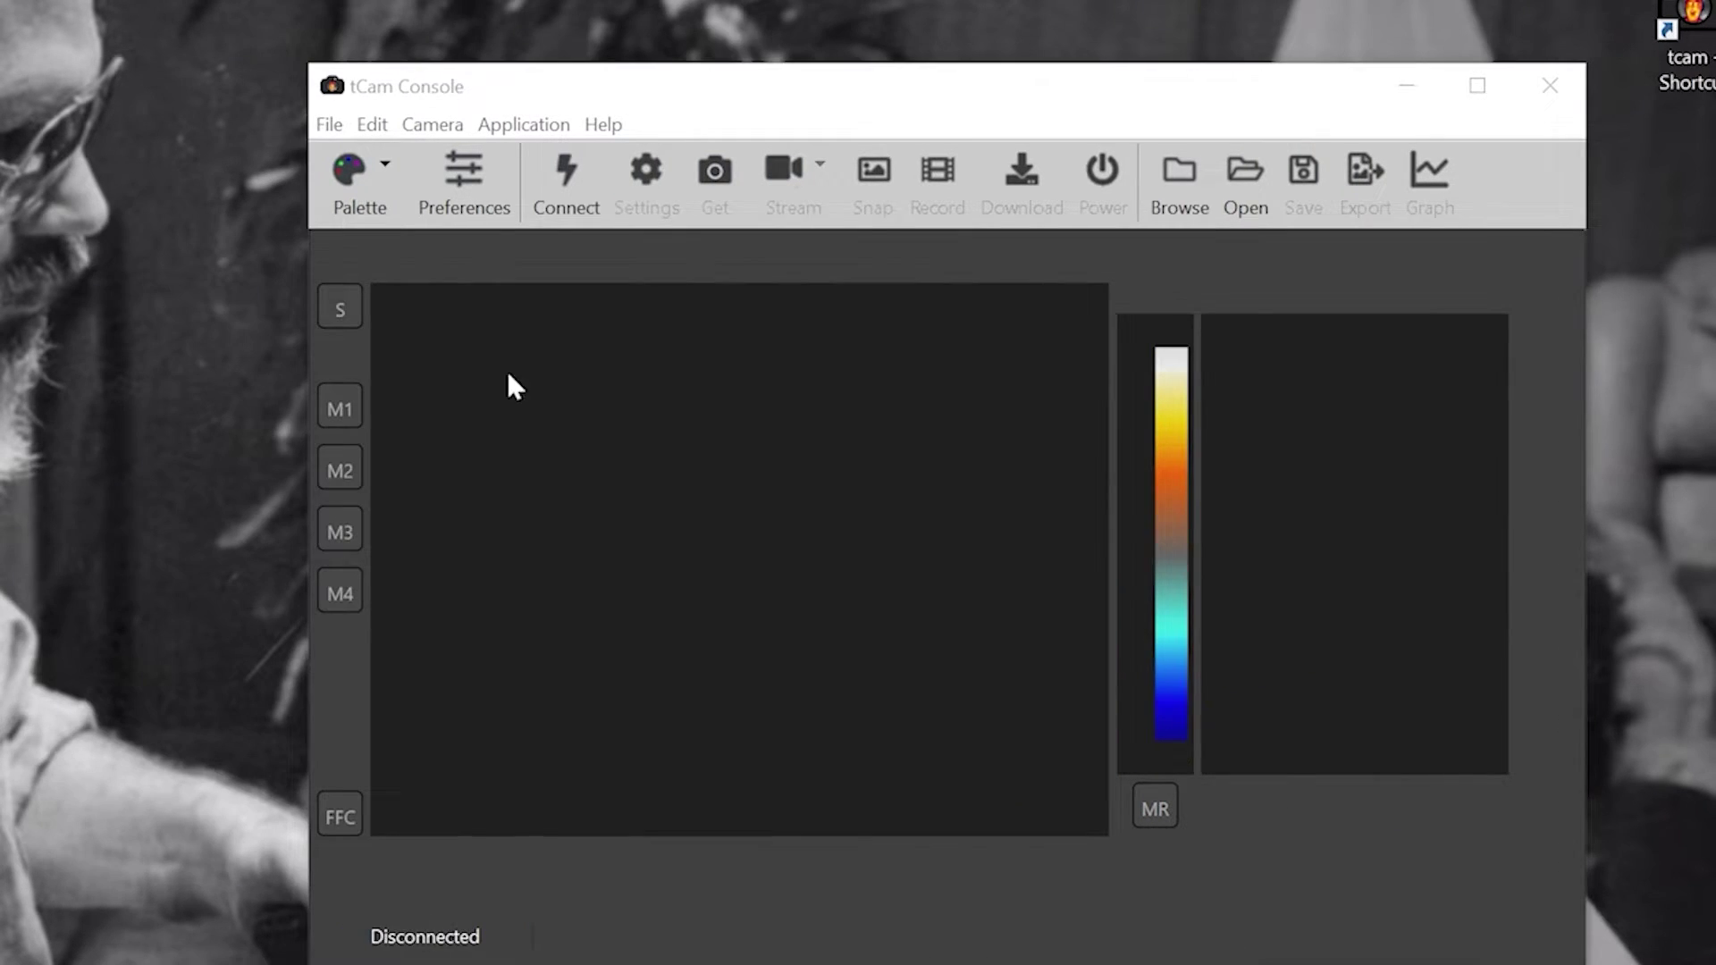
Step: Apply the preferences with 192.168.4.1 as the camera IP address
click(461, 161)
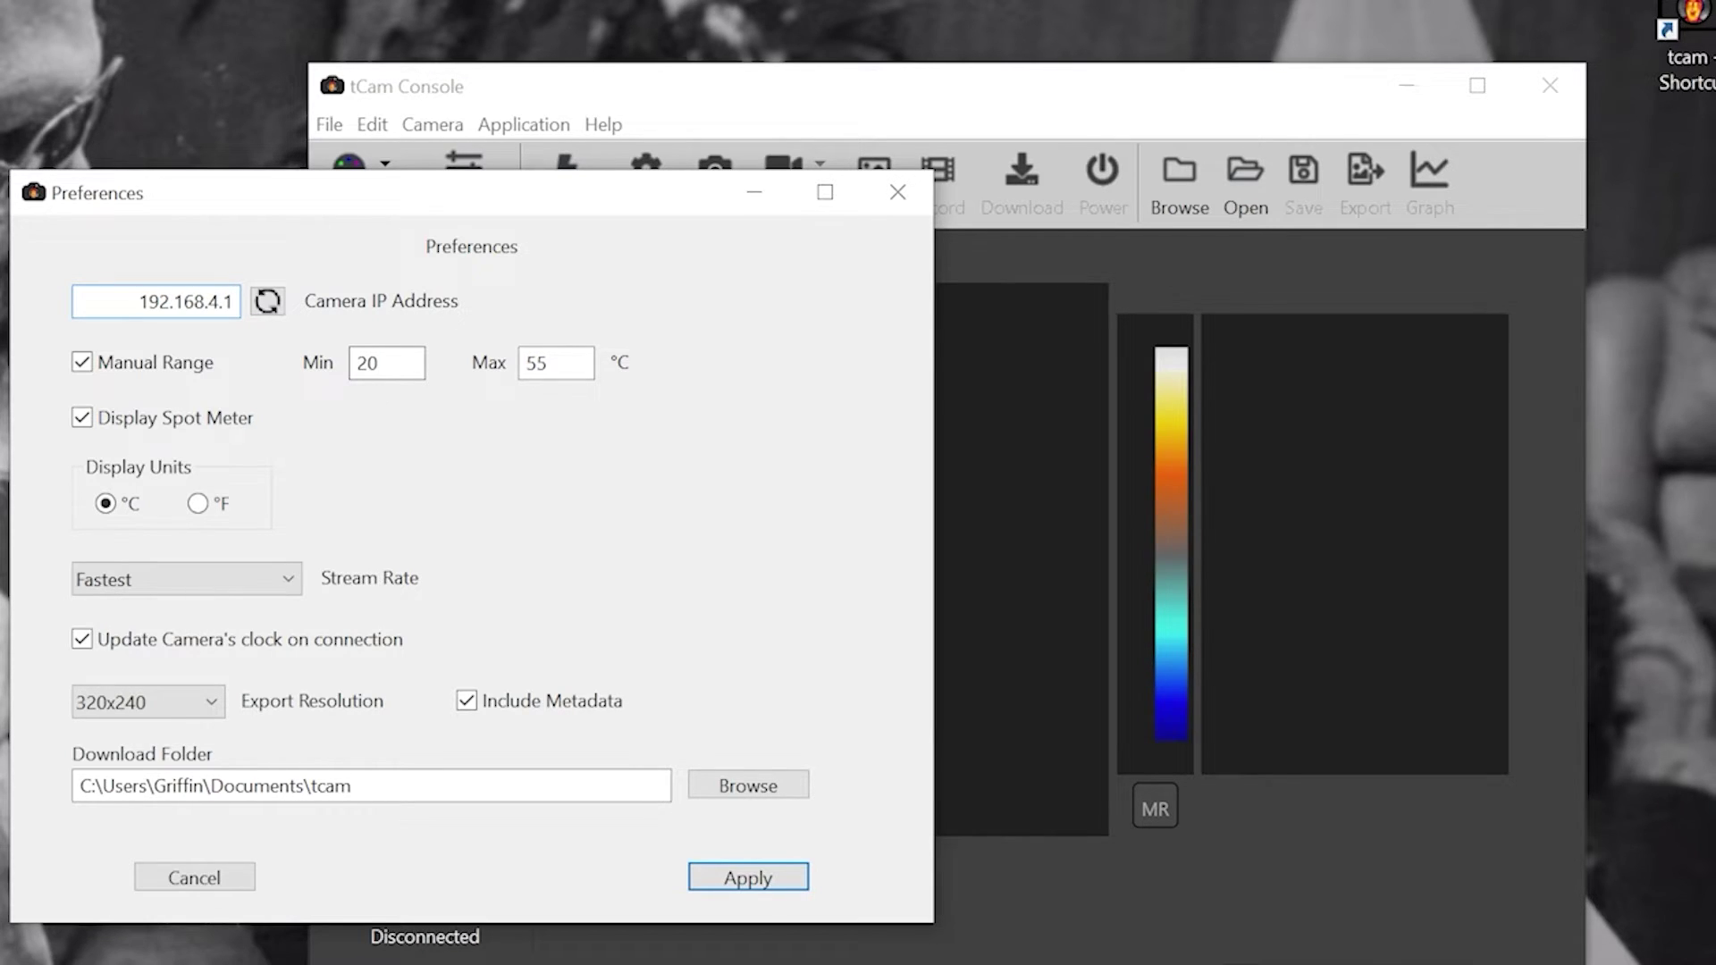
click(766, 877)
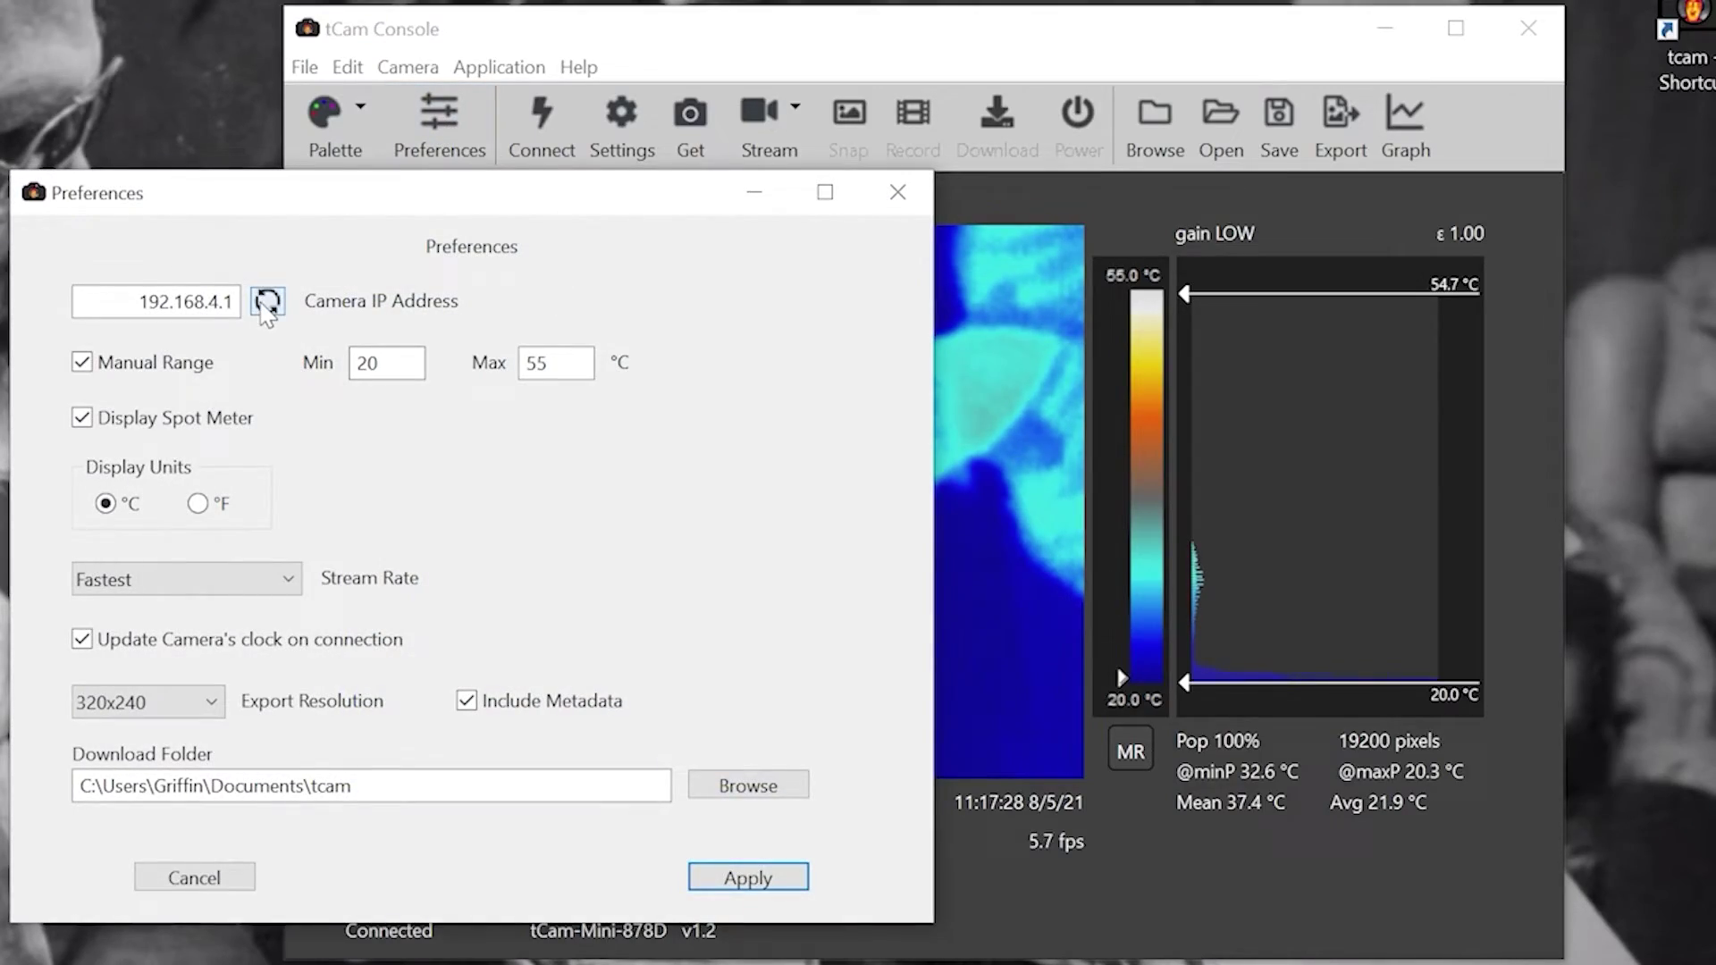
Step: Set the camera IP address in the preferences to 192.168.50.2 and apply it
click(261, 305)
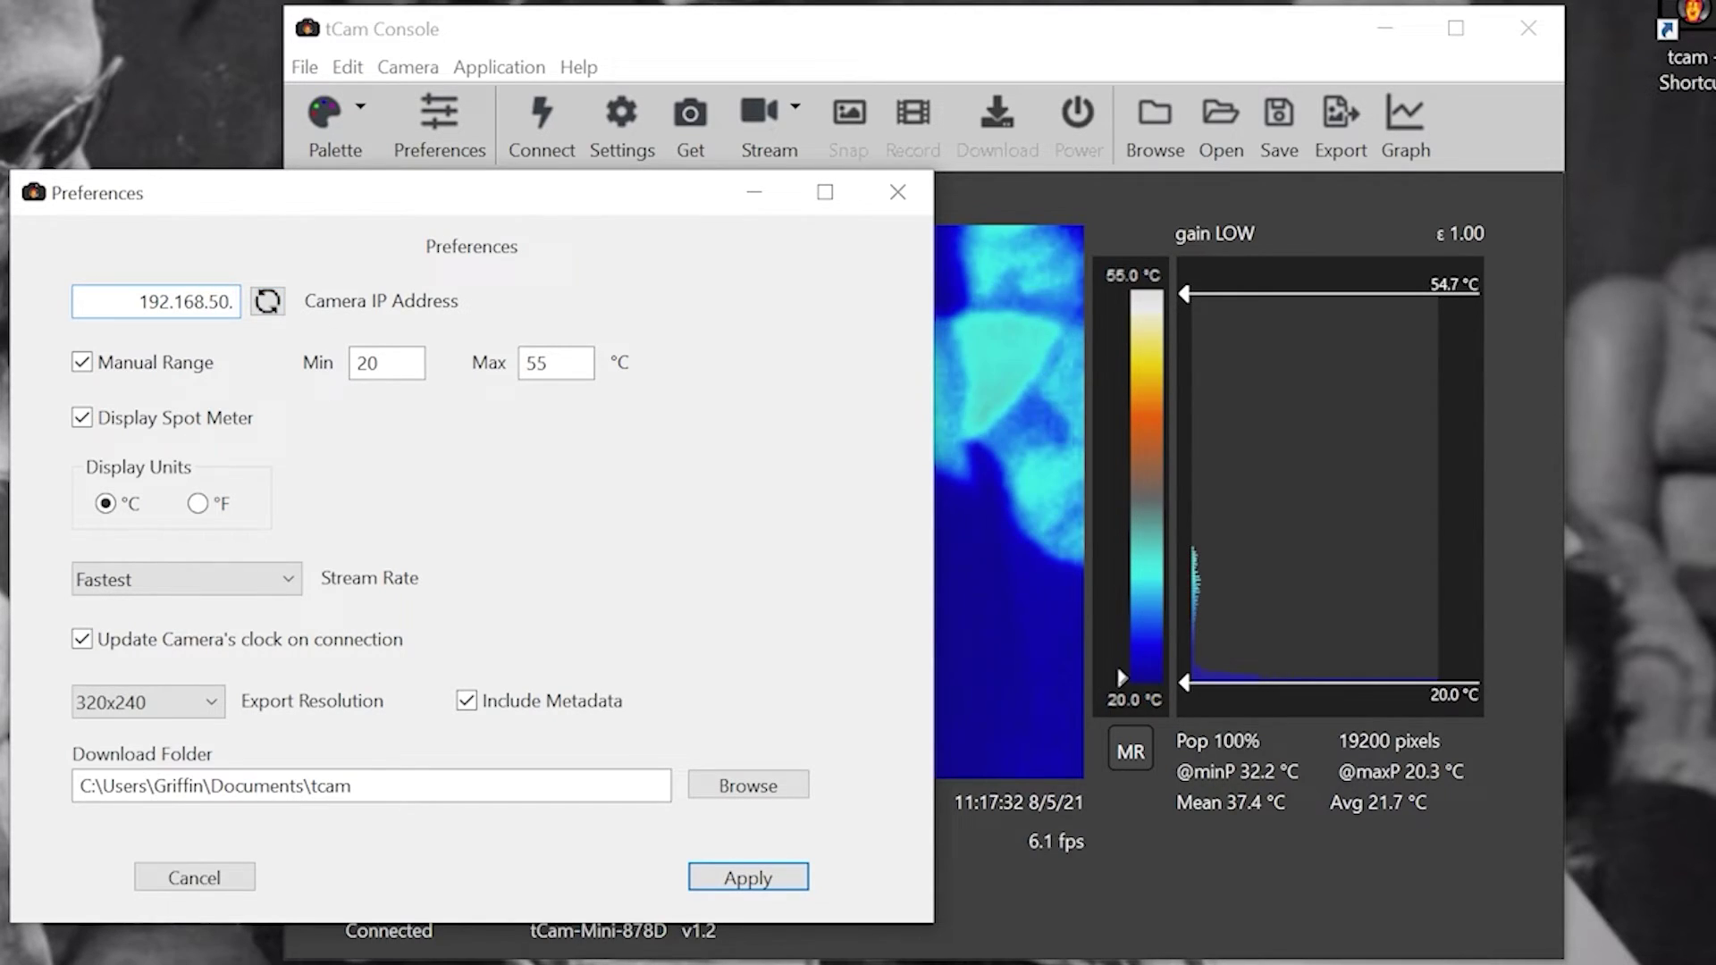
text(2)
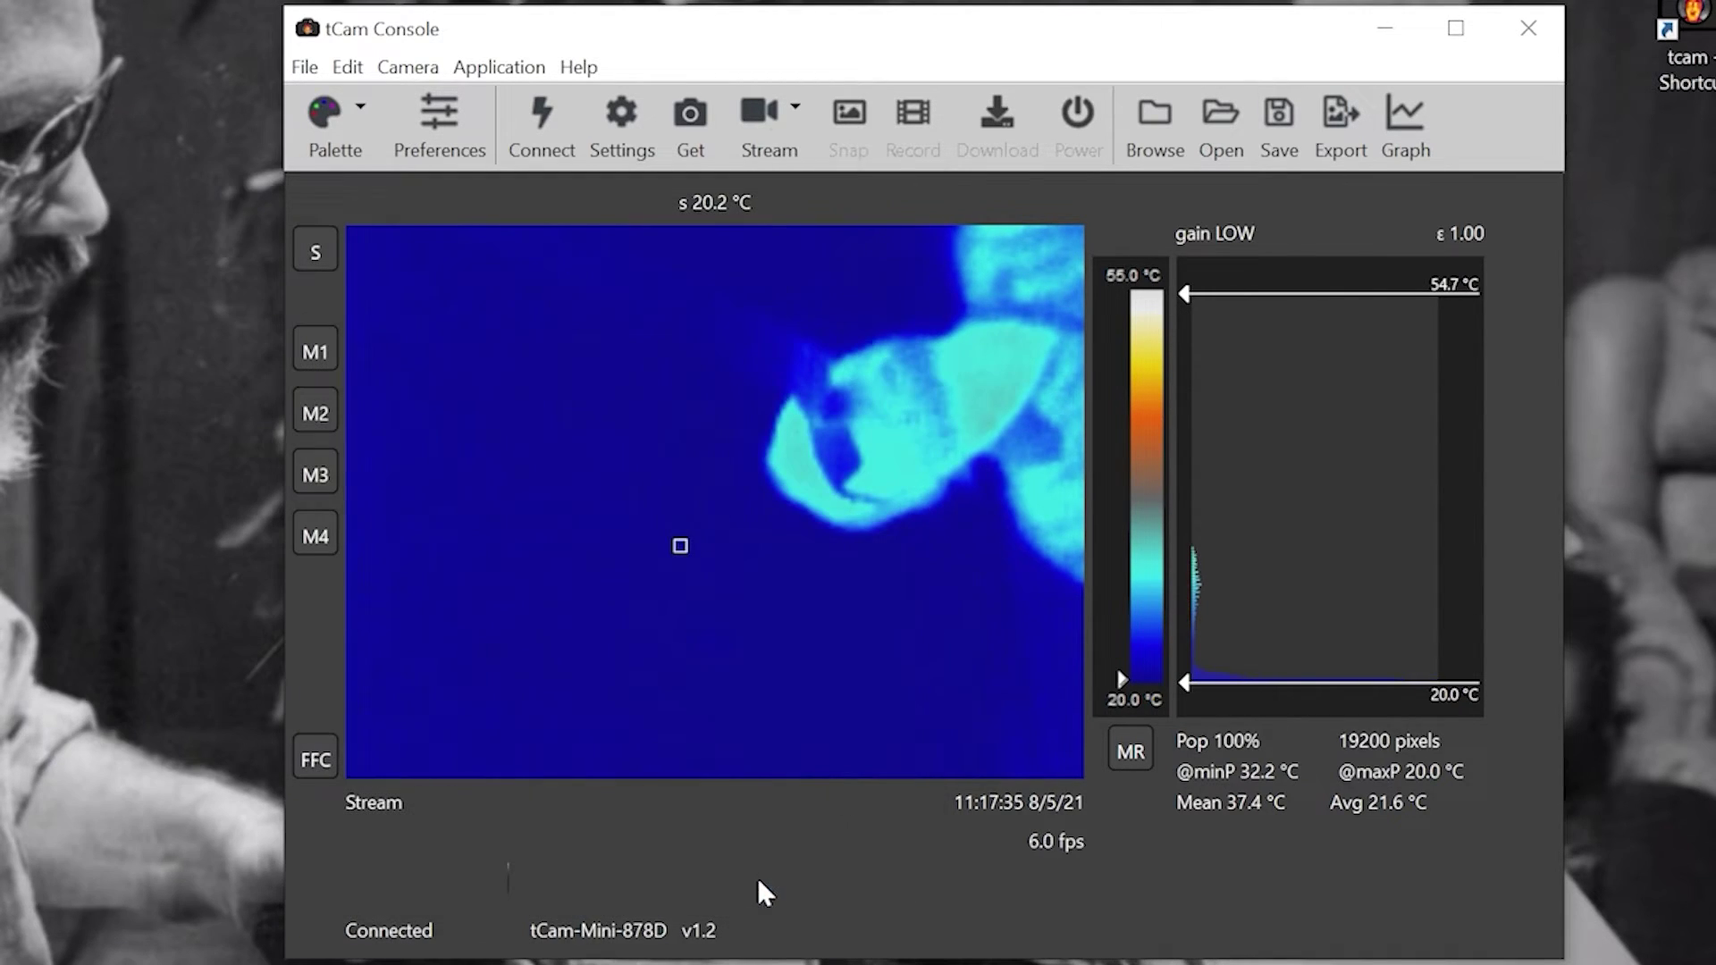
Step: Configure the camera's WiFi with access point mode off, SSID GGNET, the network password and static client address 192.168.50.2, and apply
click(630, 117)
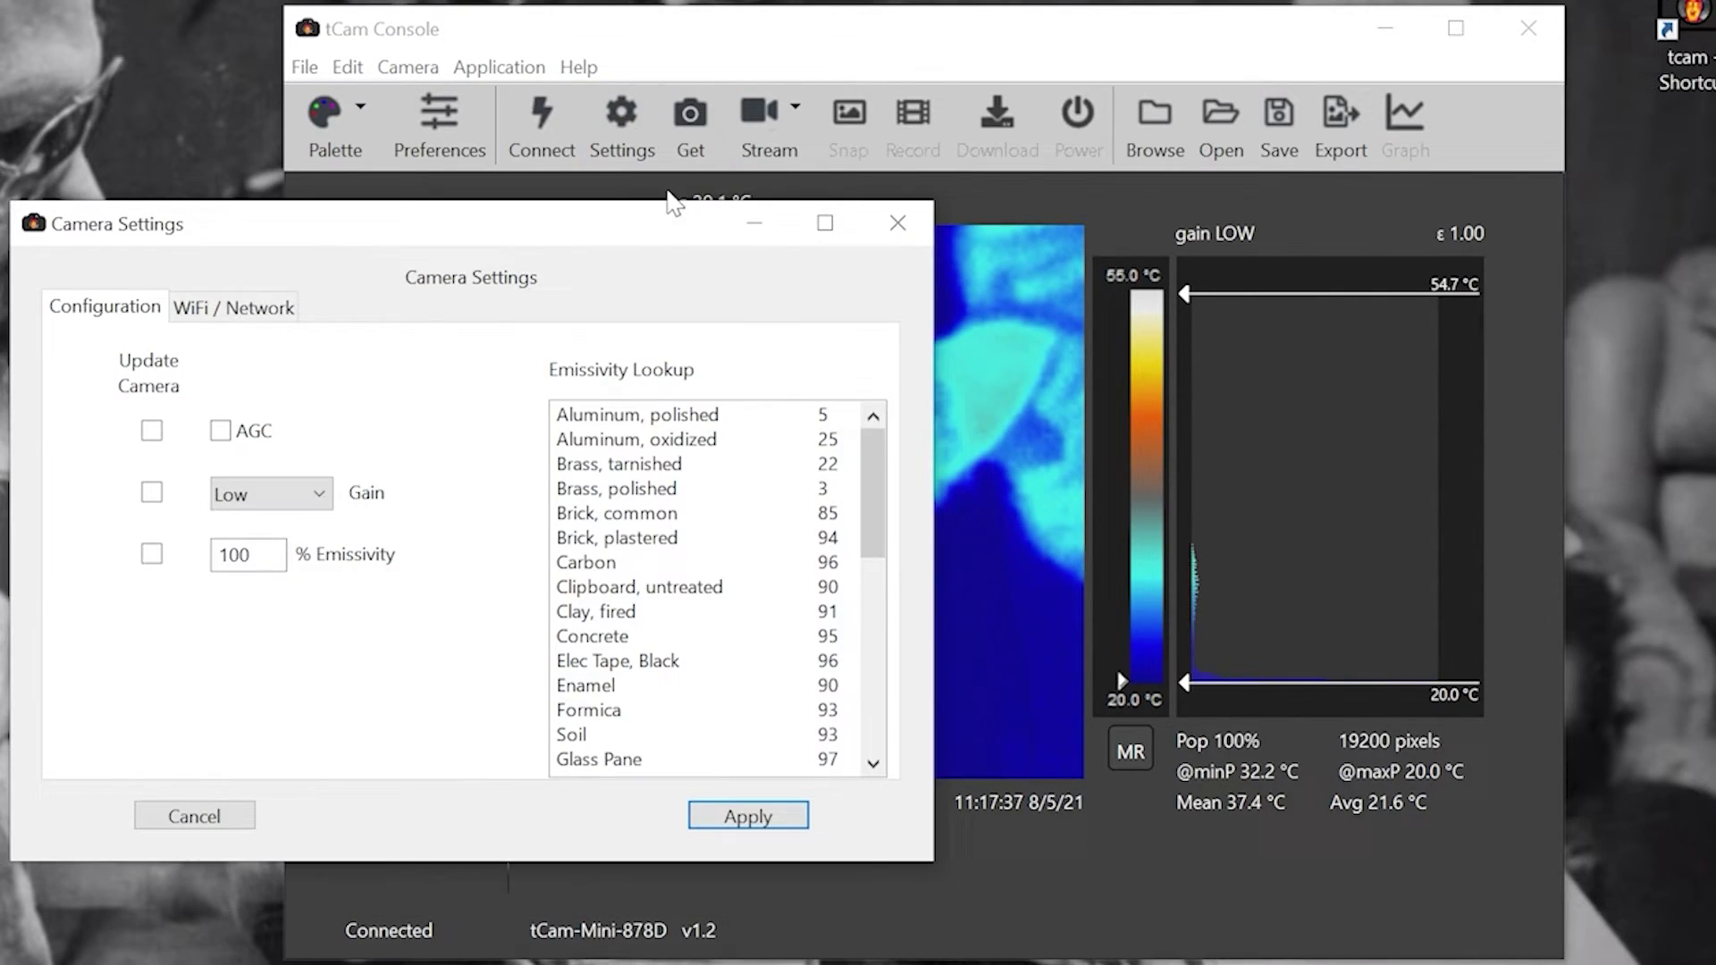
click(234, 308)
click(221, 426)
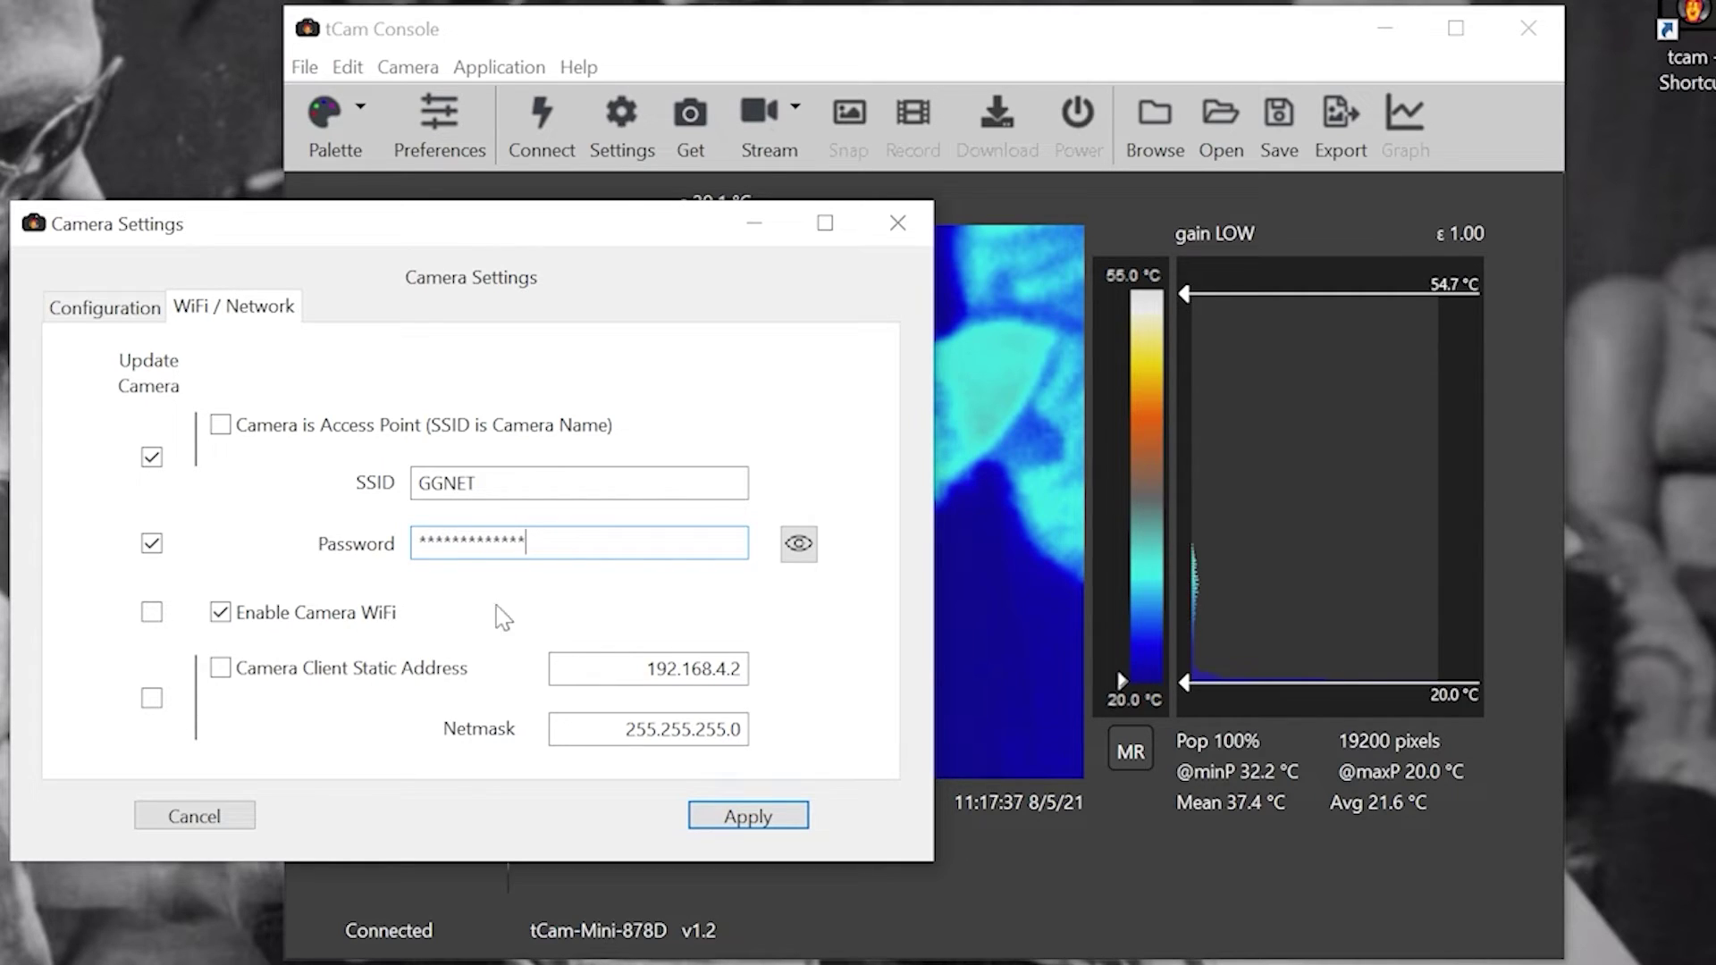
click(221, 669)
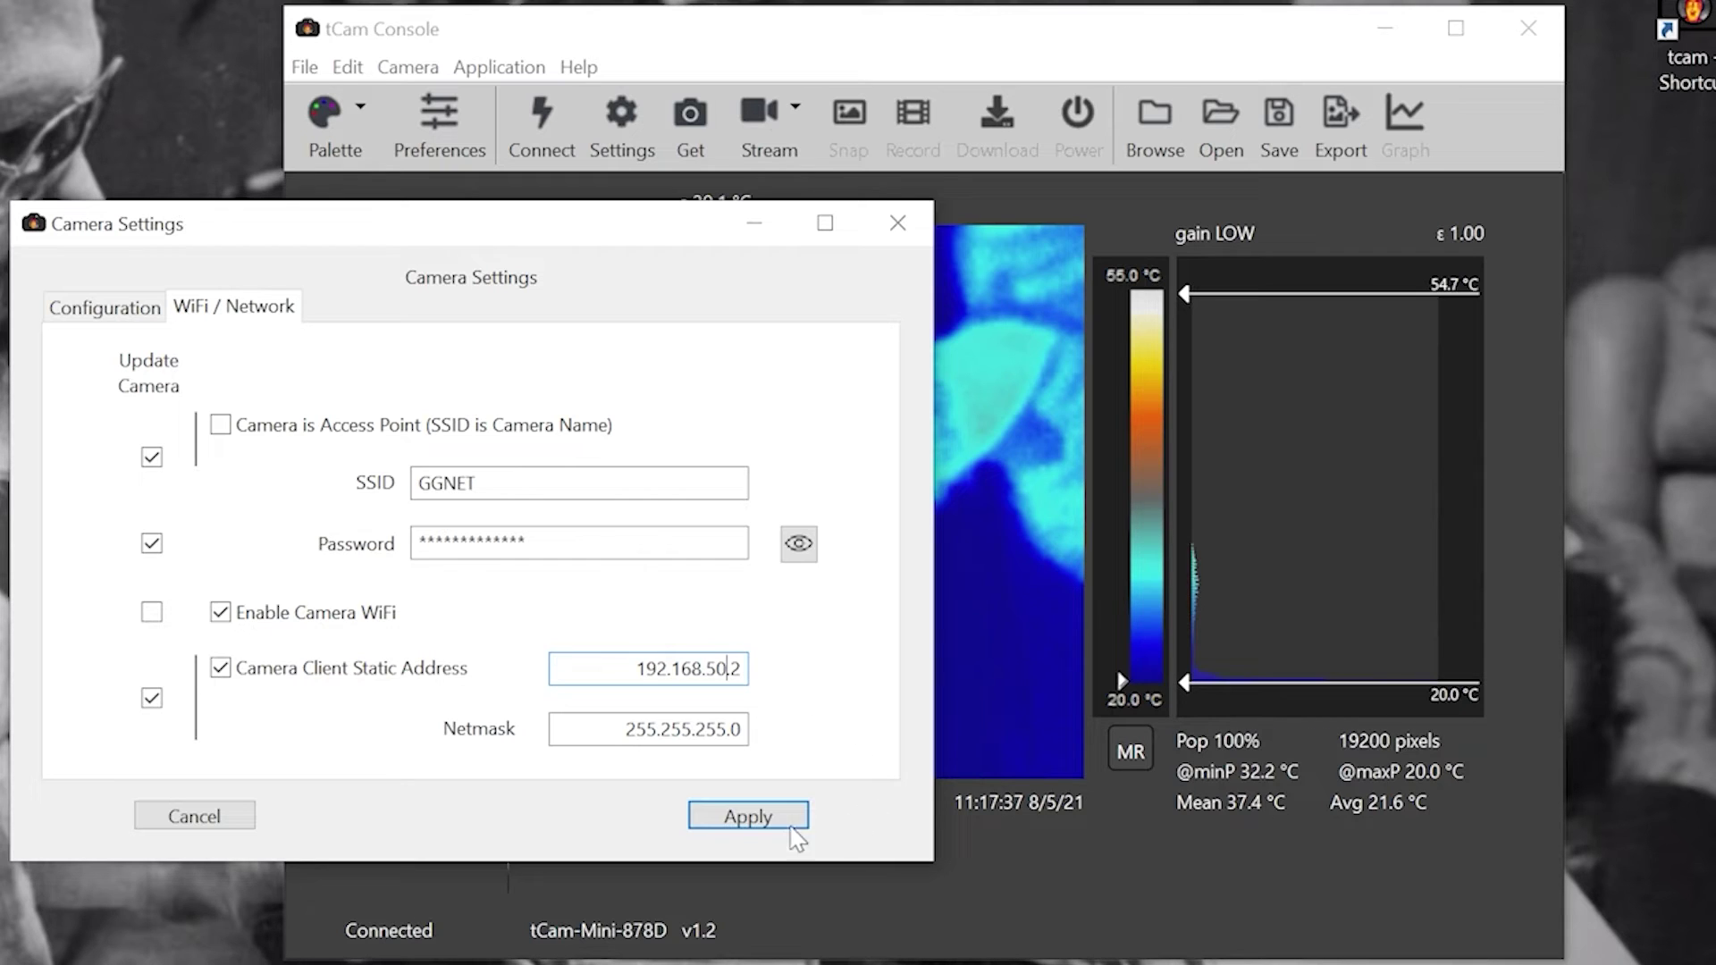
click(739, 819)
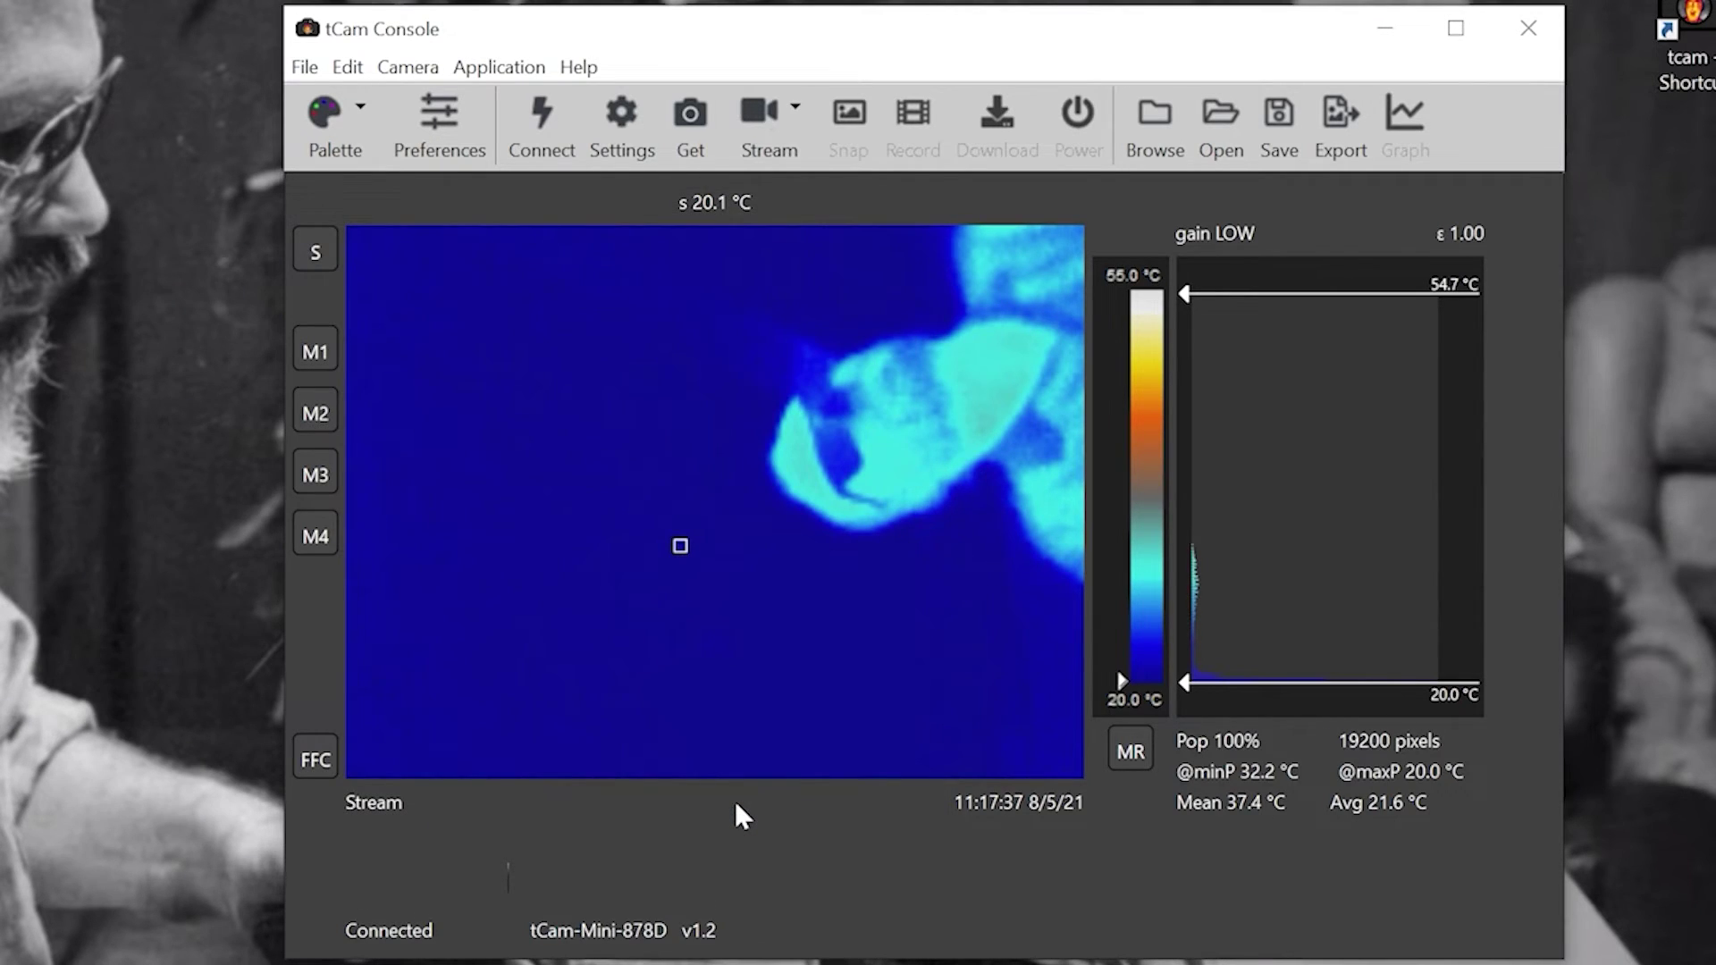
Step: Disconnect and reconnect the camera, and restart the live stream
click(562, 159)
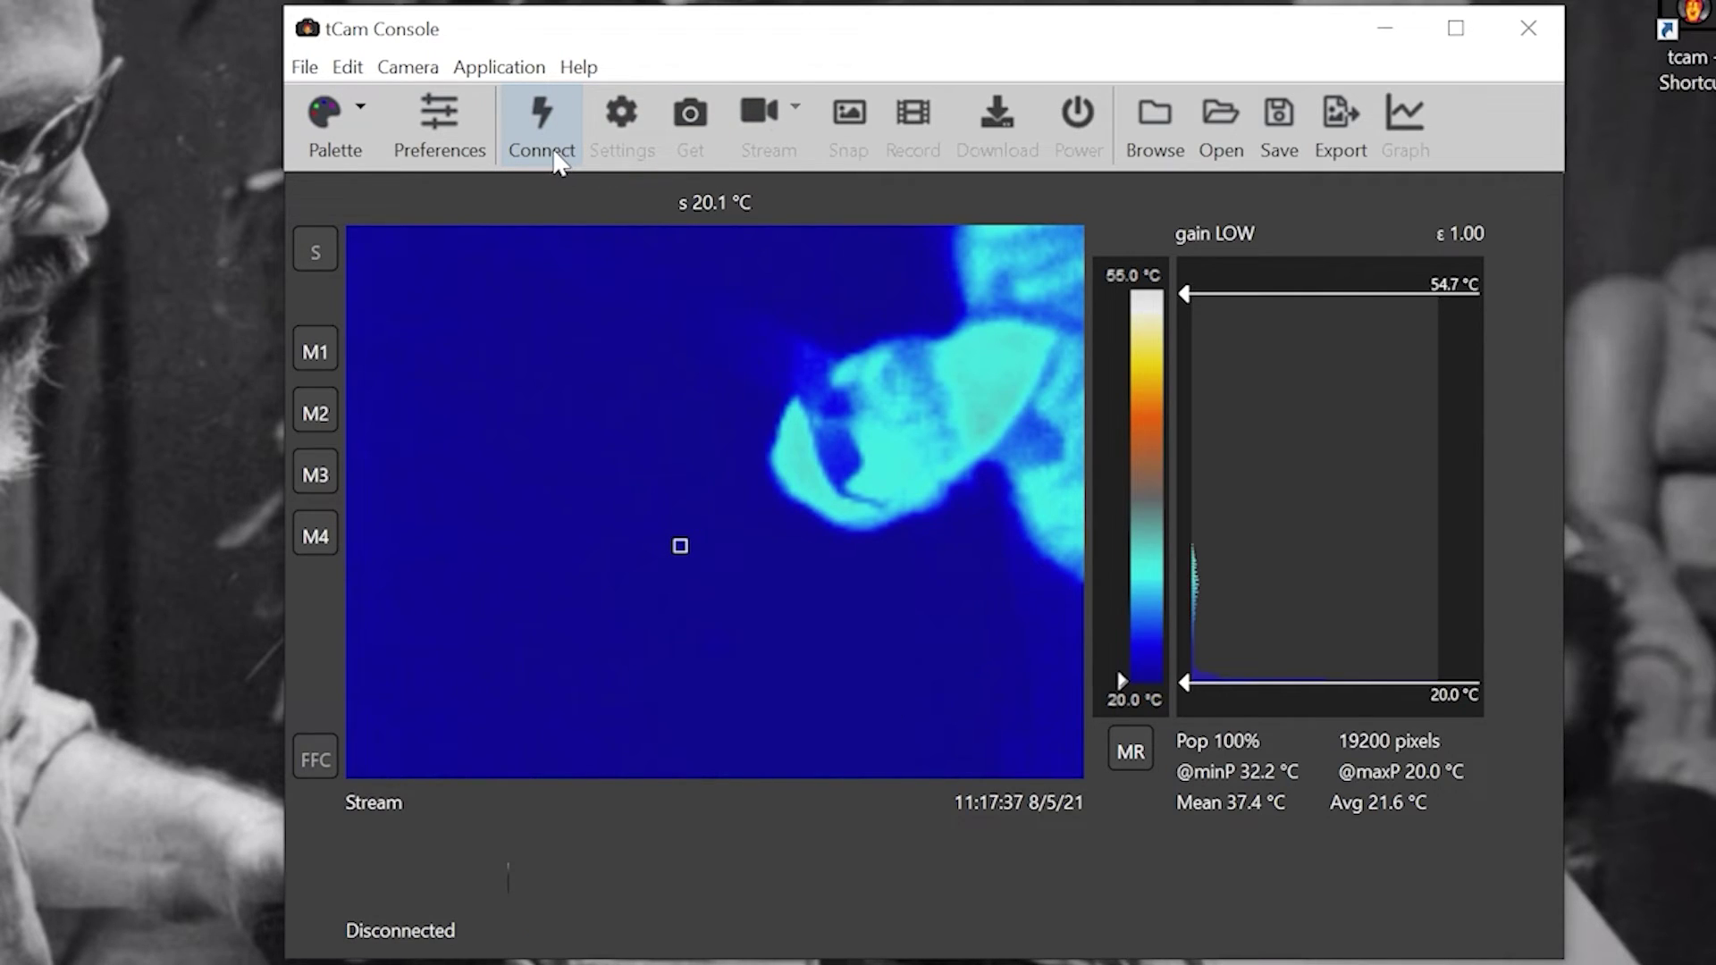
click(558, 160)
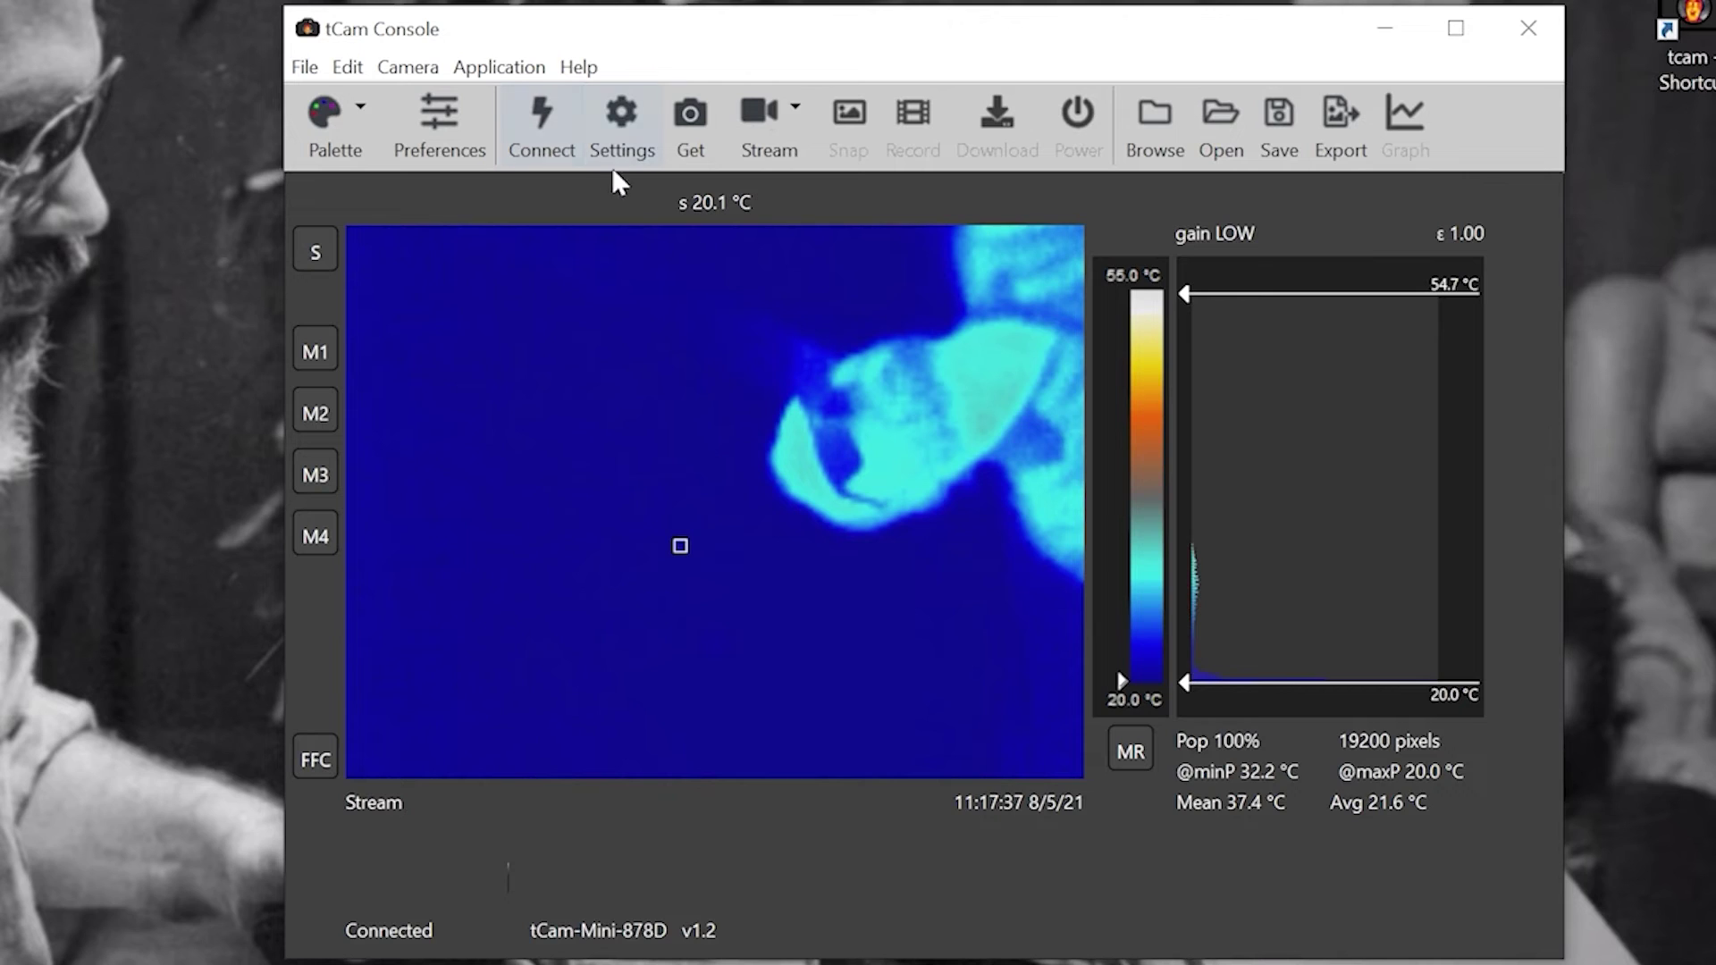
click(787, 135)
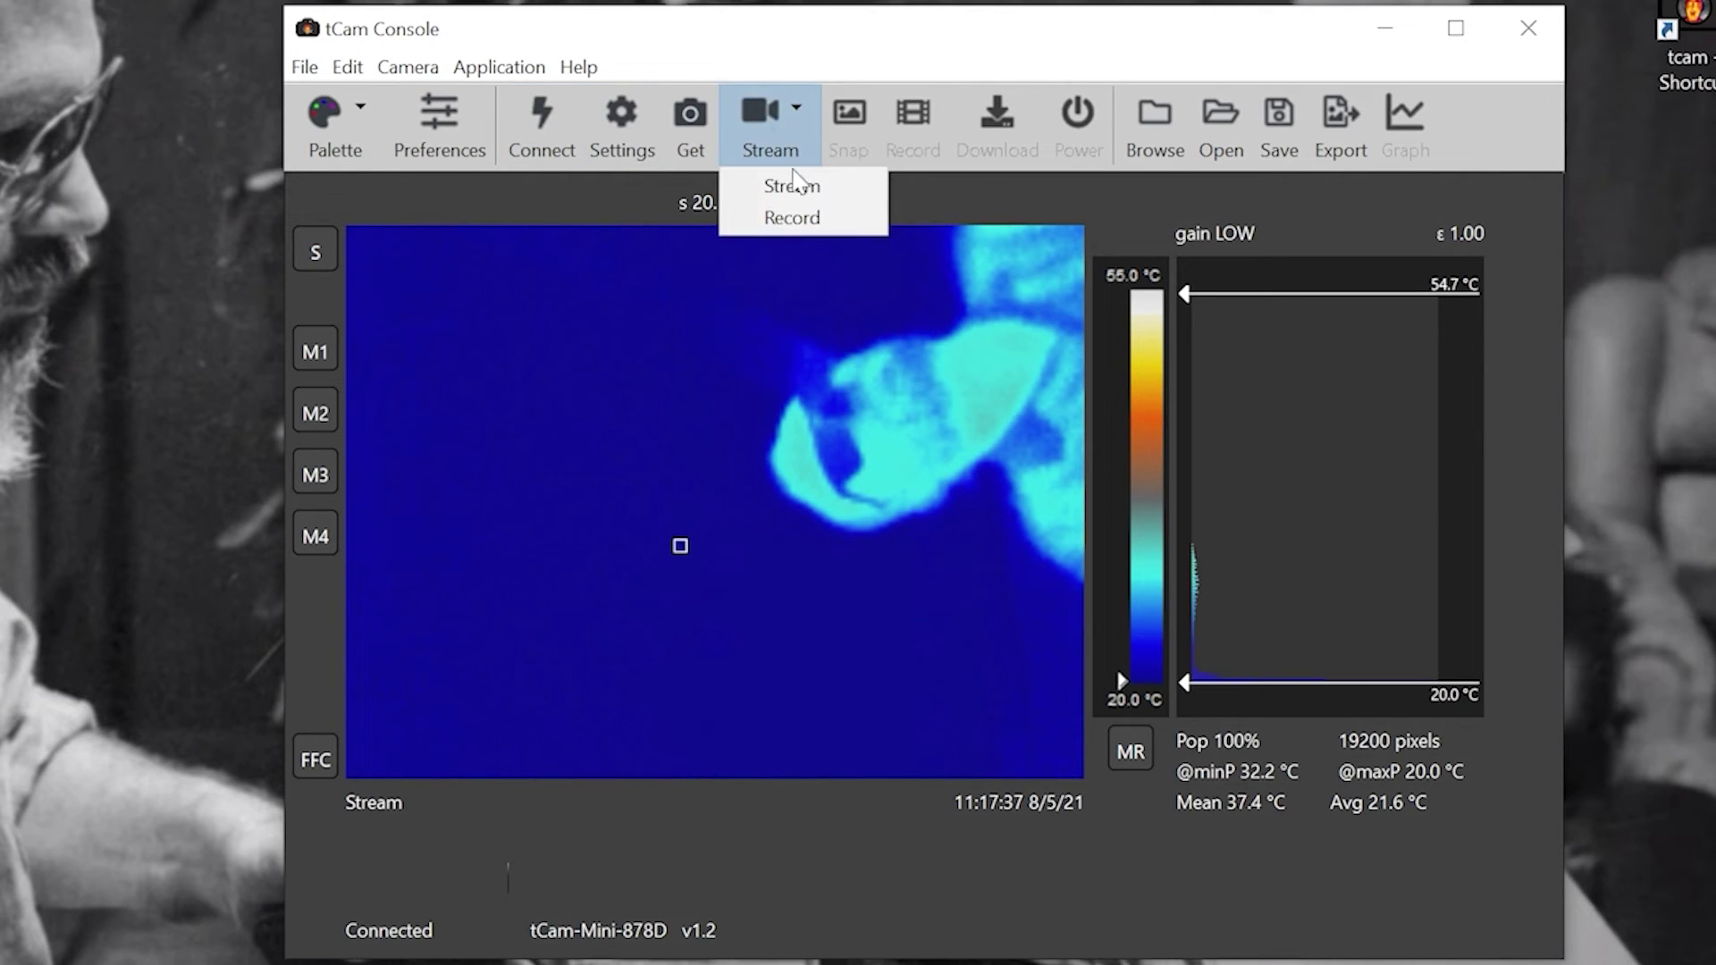
click(792, 186)
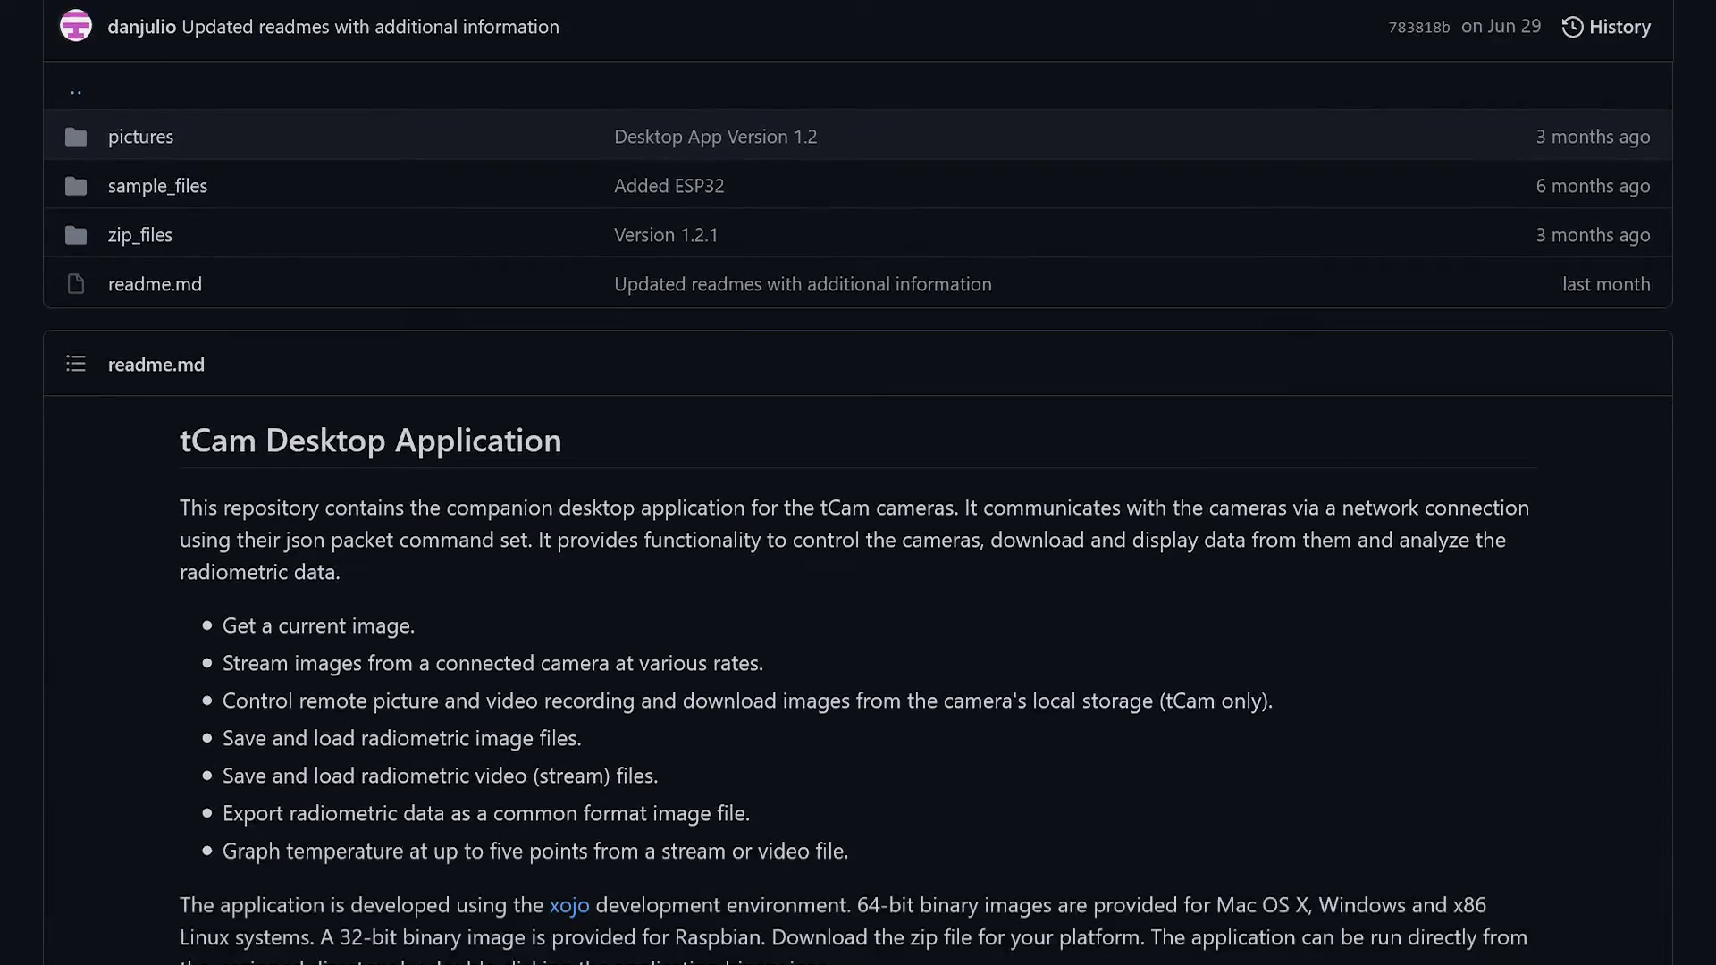
Step: Switch to the tCam Desktop Application readme on GitHub and examine its main window and Preferences documentation
scroll(517, 367, down, 20)
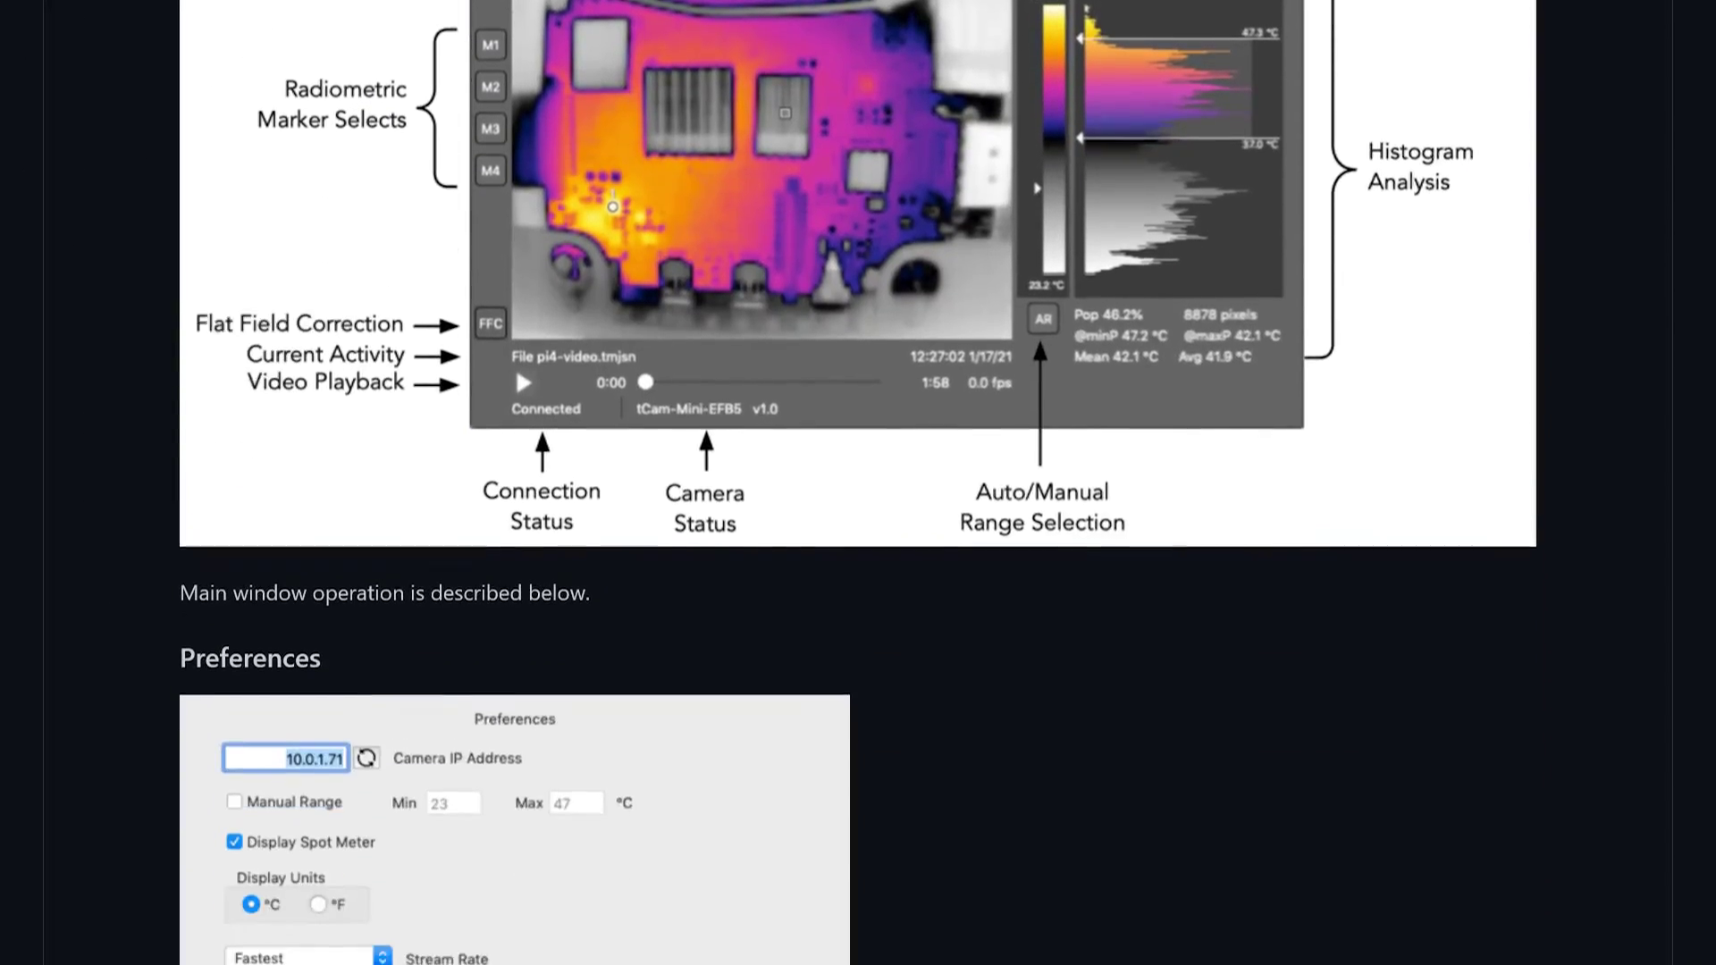